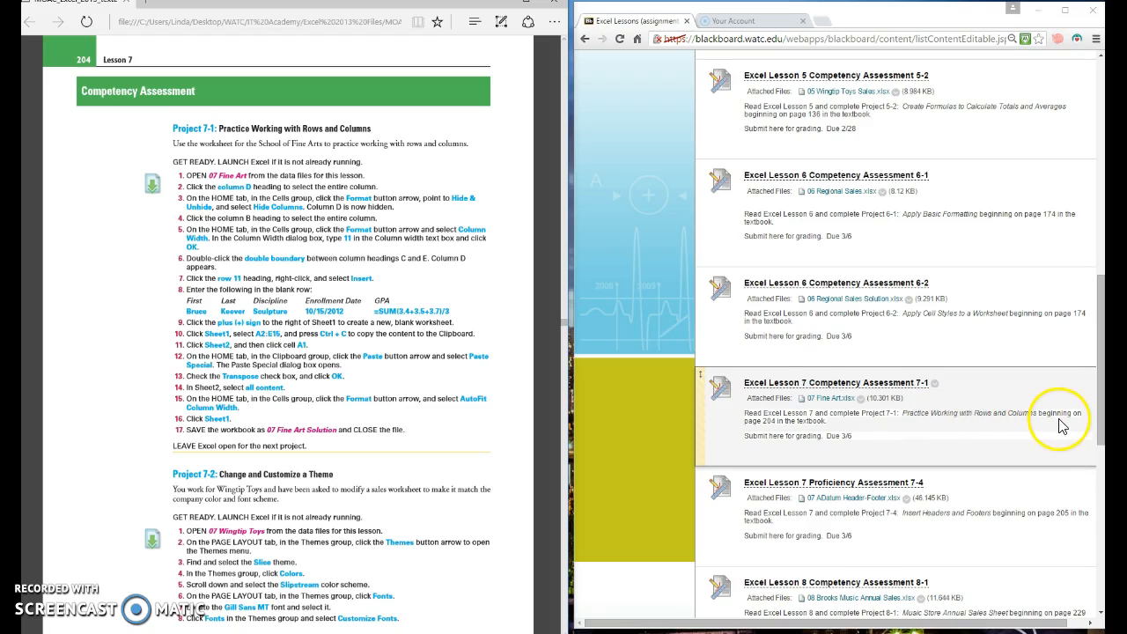
Step: Open the 07 Fine Art.xlsx attachment from the Lesson 7 assessment and enable editing
click(825, 401)
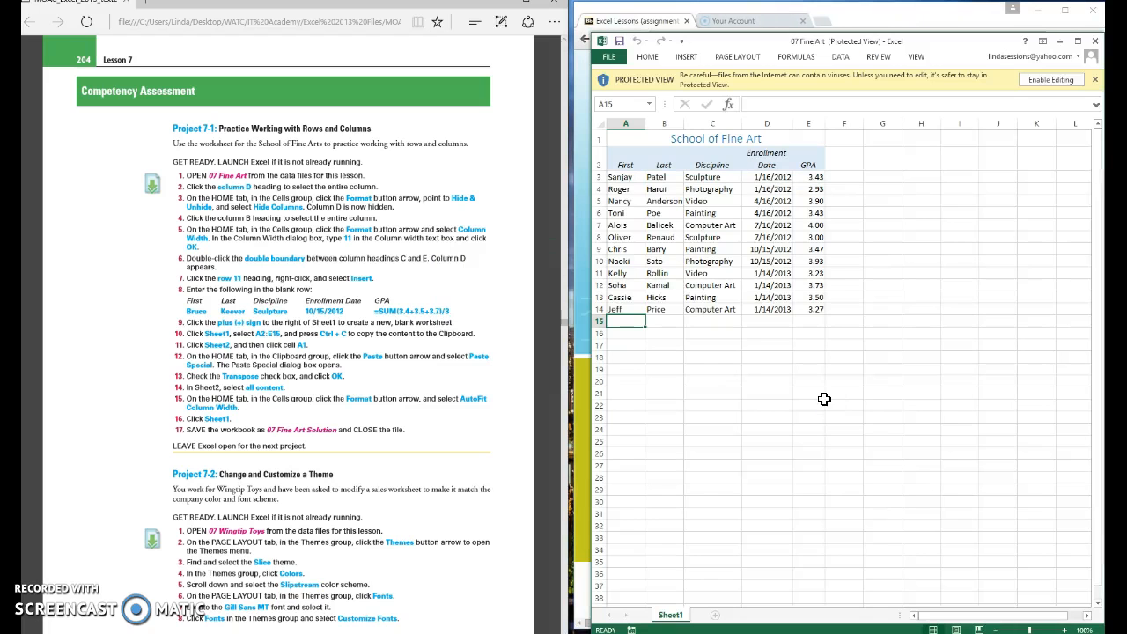
click(1062, 80)
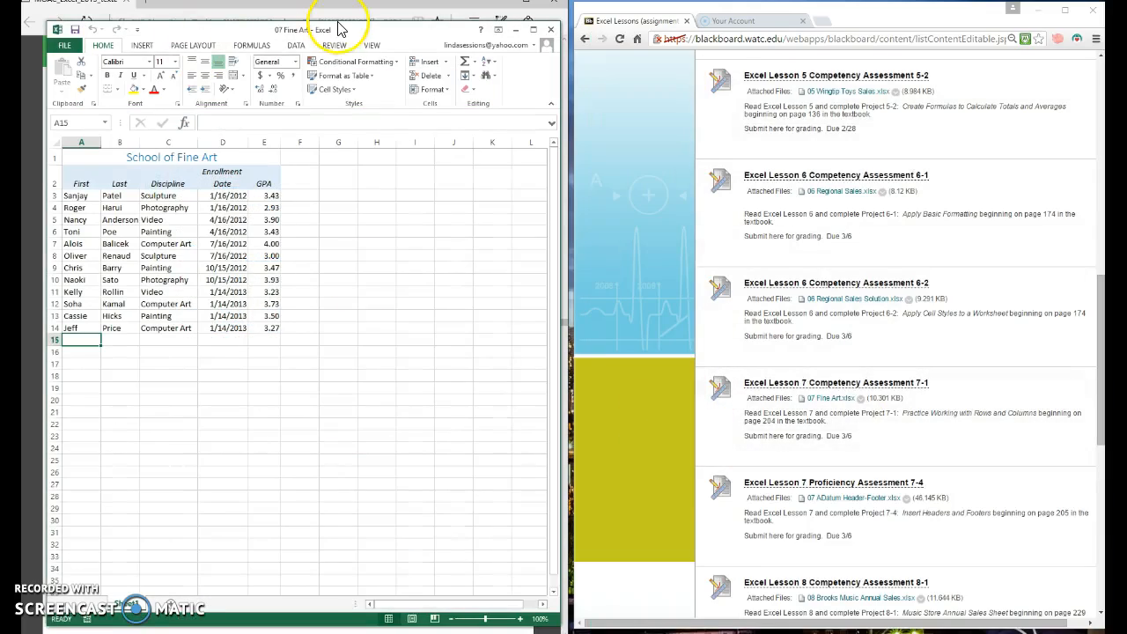
Step: Snap the Excel window to the right half of the screen and zoom to 130%
drag(339, 28, 874, 25)
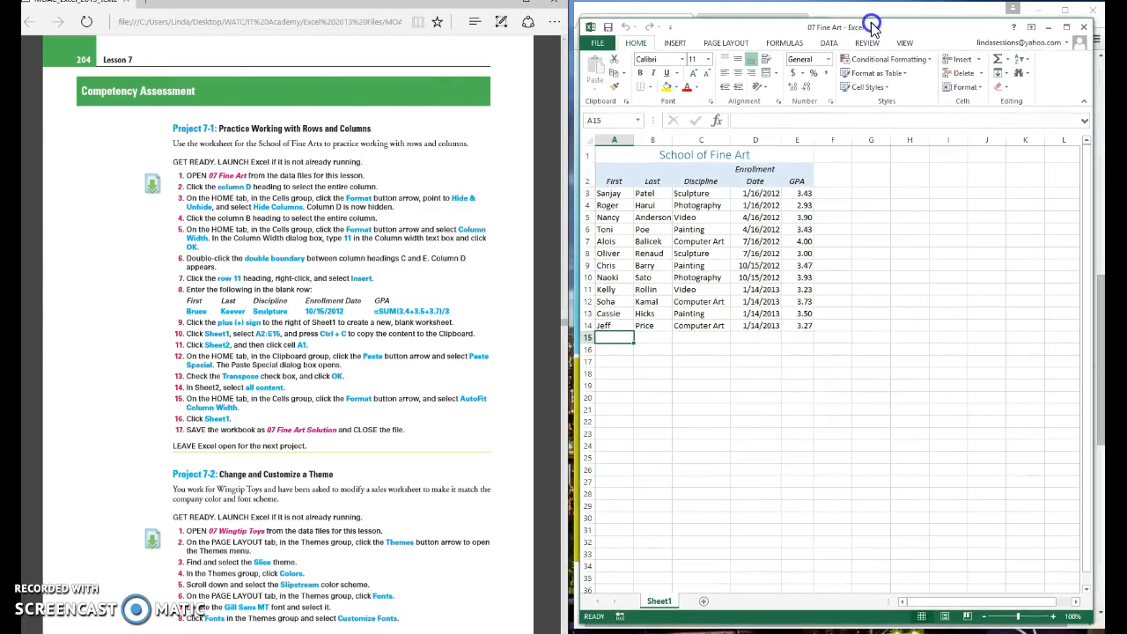
click(1054, 617)
click(1054, 617)
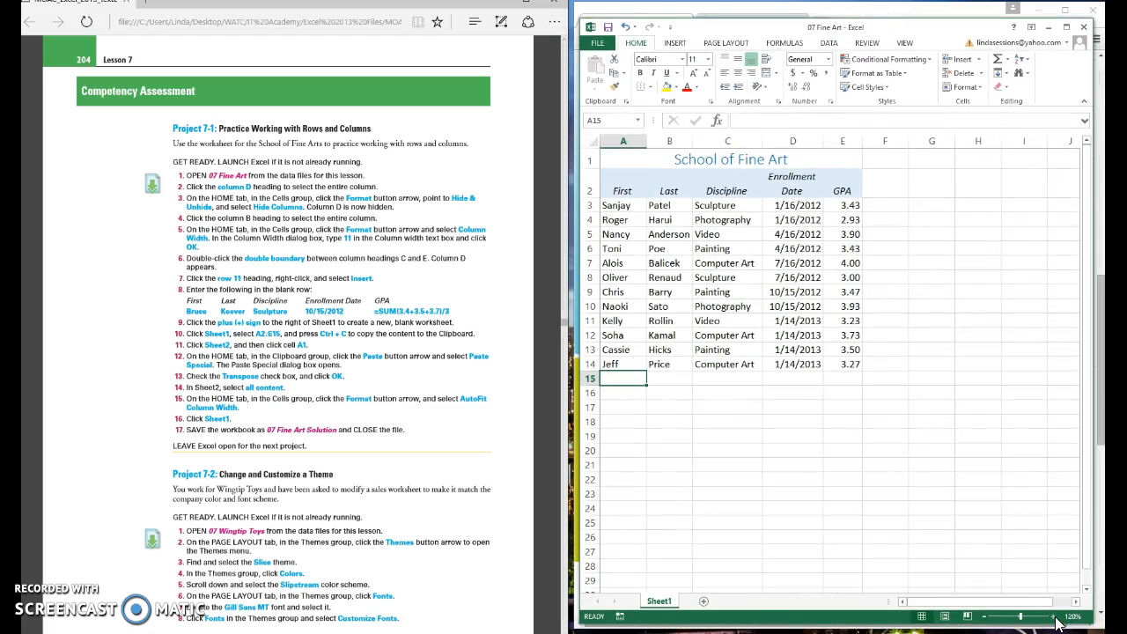
click(1055, 619)
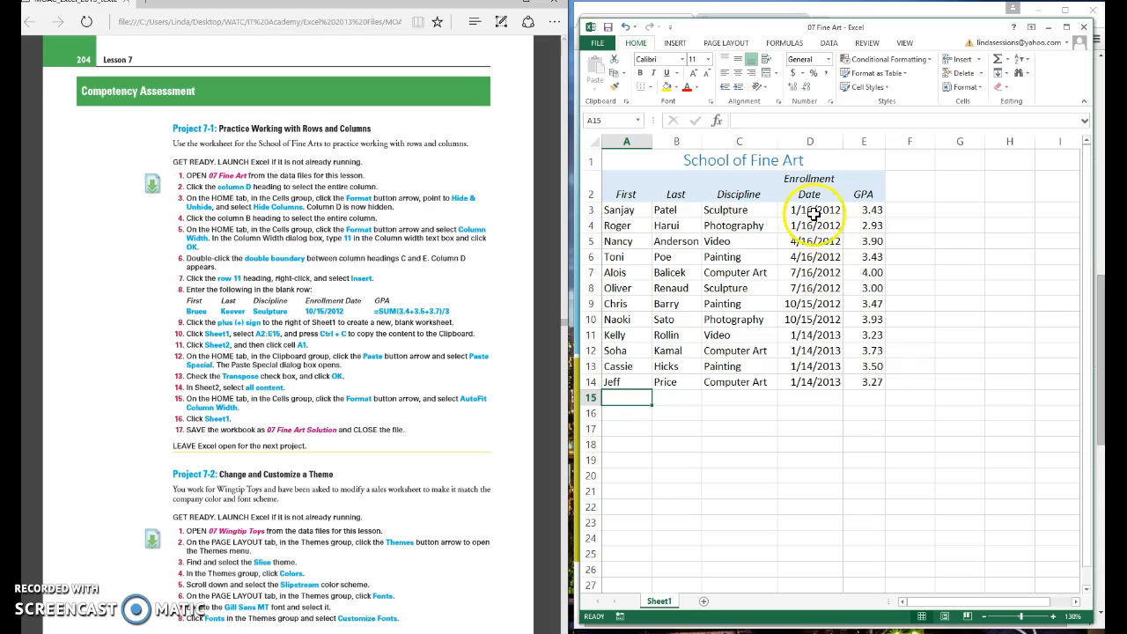
Step: Hide column D (Enrollment Date) with Format > Hide & Unhide > Hide Columns
click(810, 141)
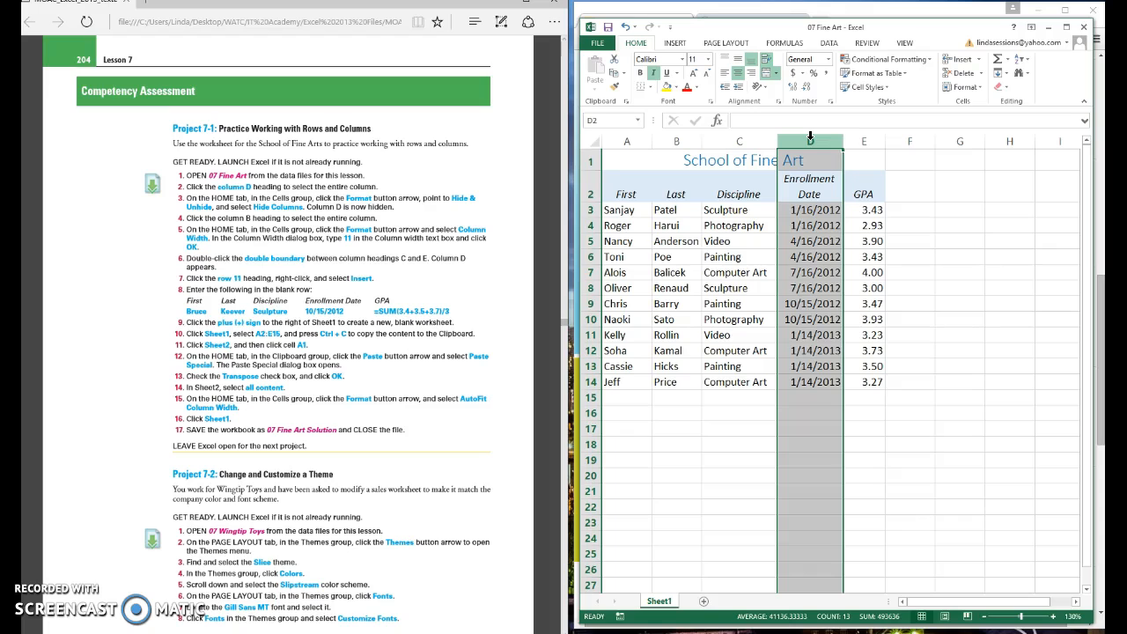
click(983, 89)
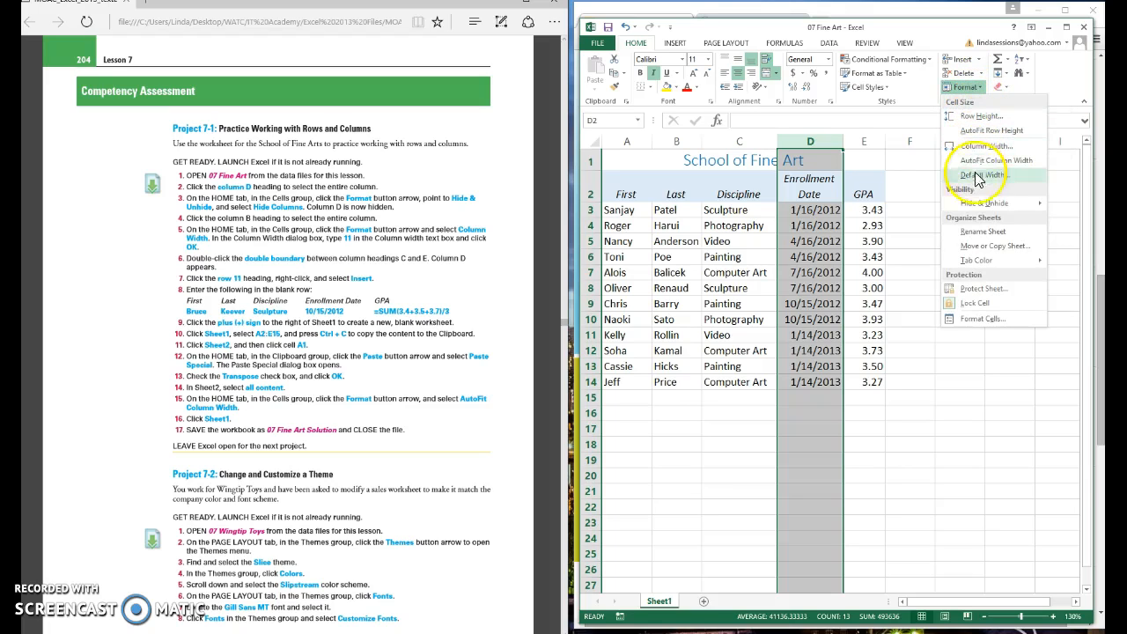
mouse_move(974, 211)
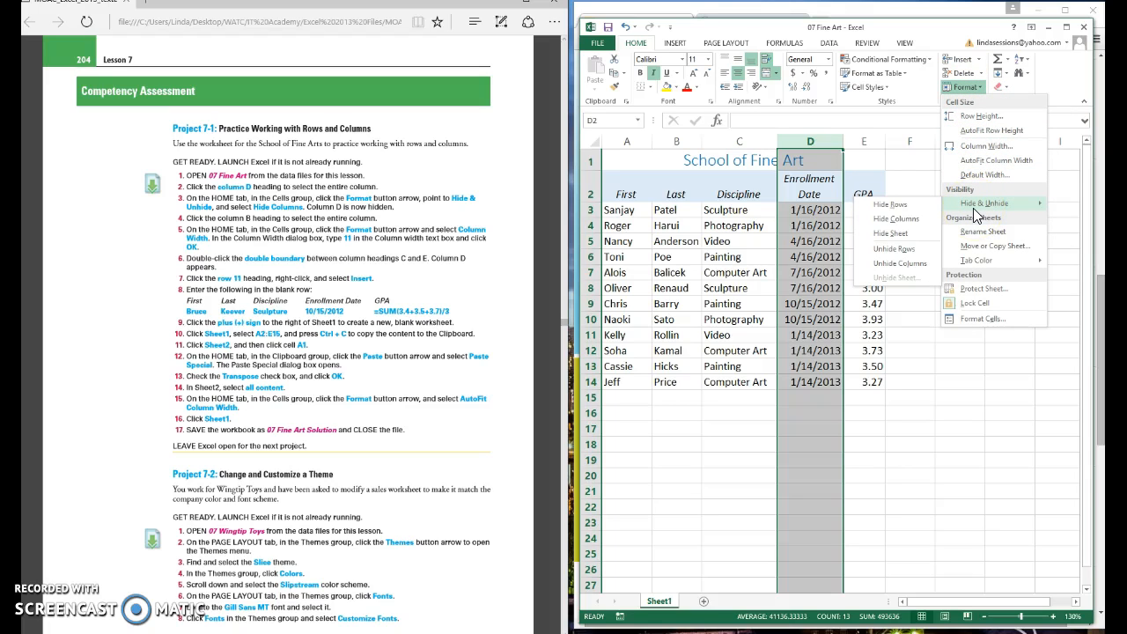
click(891, 220)
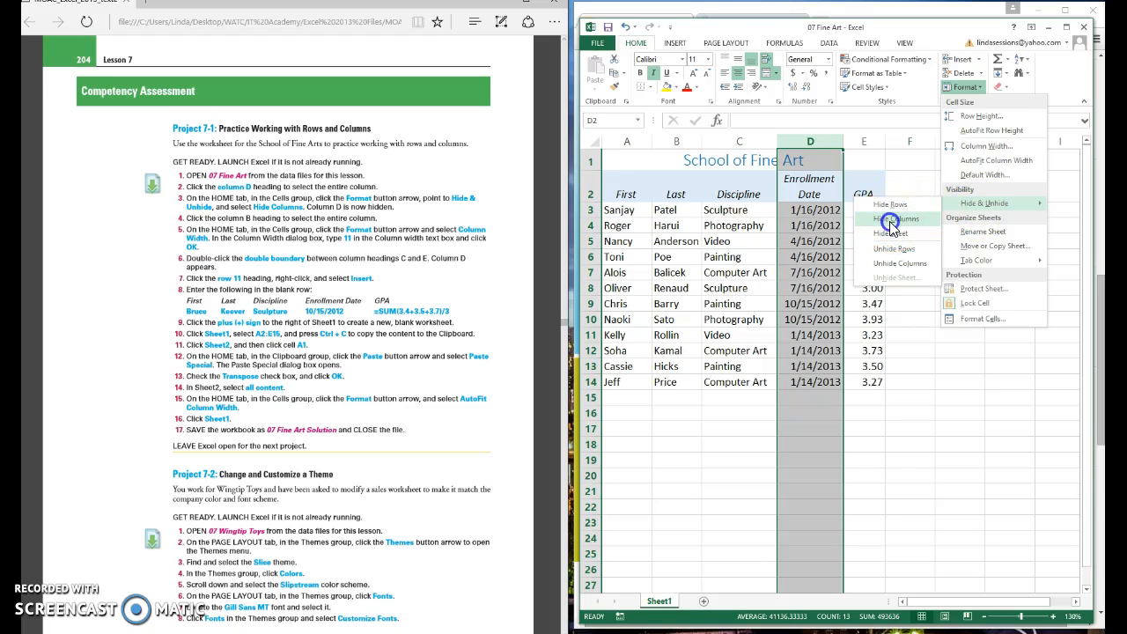
click(892, 221)
click(857, 438)
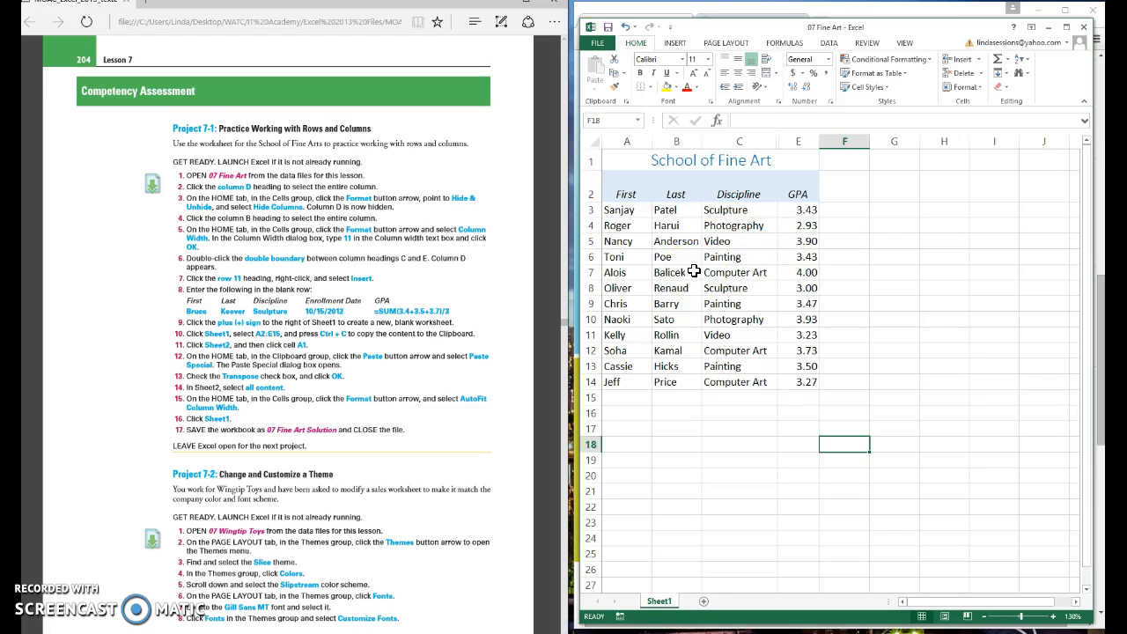
Step: Set column B, the Last names, to a column width of 11
click(684, 141)
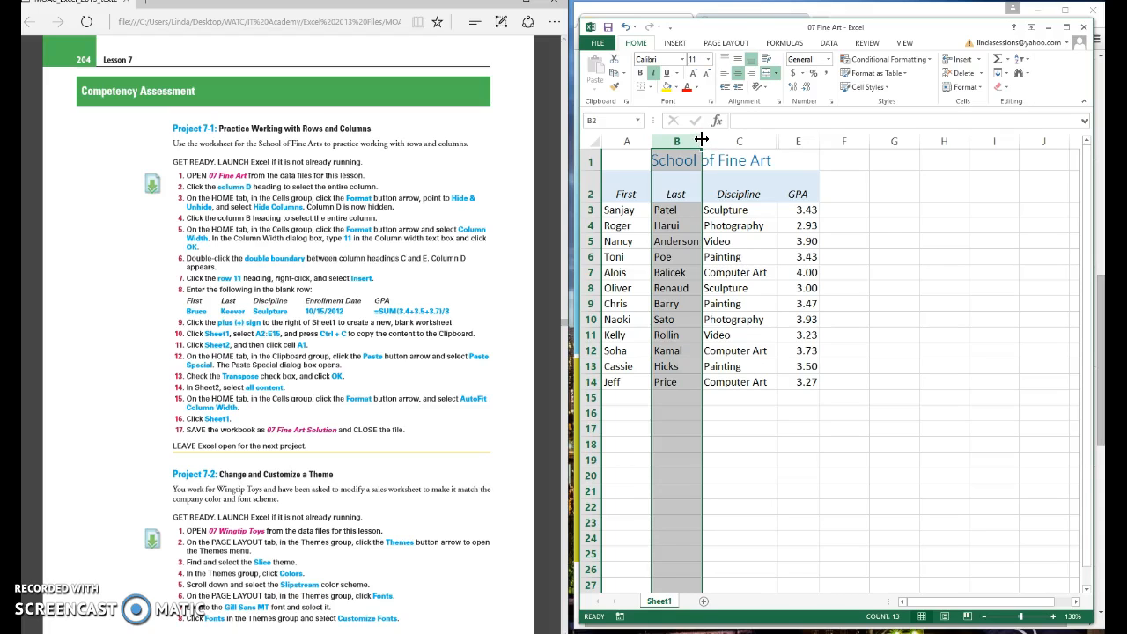
drag(701, 139, 715, 140)
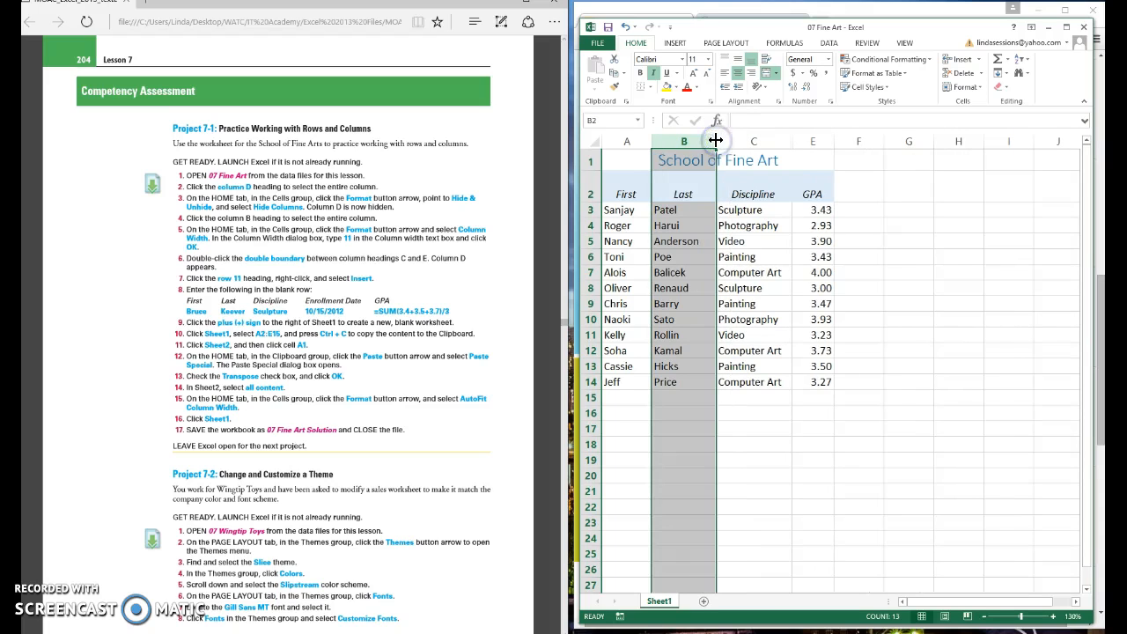
click(981, 87)
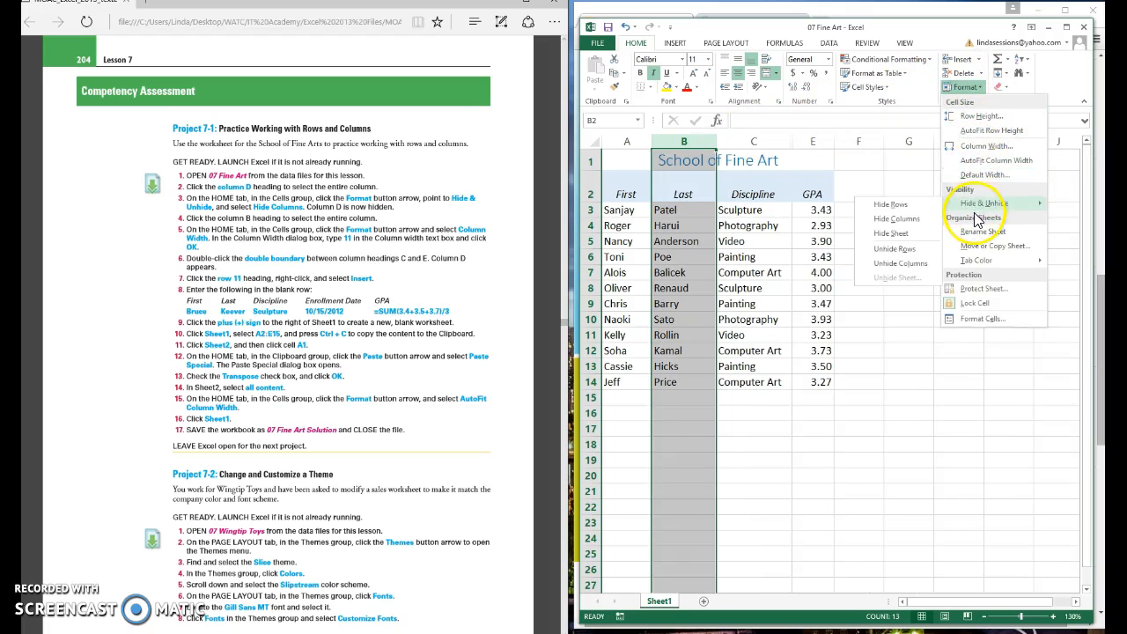
click(975, 147)
click(929, 398)
click(888, 419)
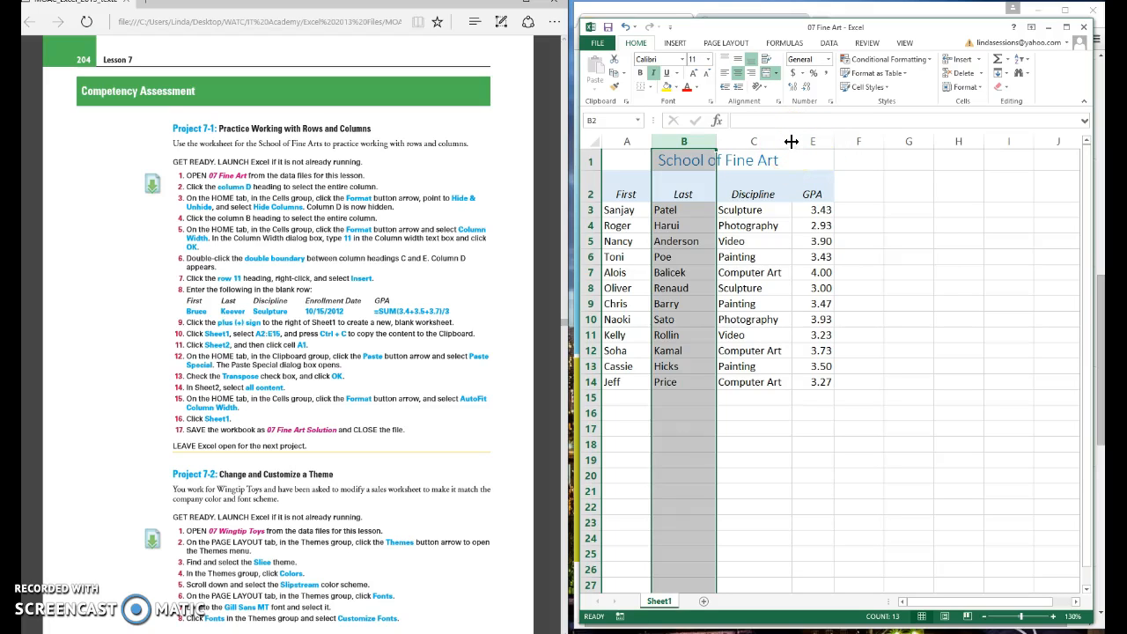
Step: Unhide column D by double-clicking the C–E header boundary, then select row 11
double_click(792, 141)
drag(789, 141, 789, 141)
double_click(788, 141)
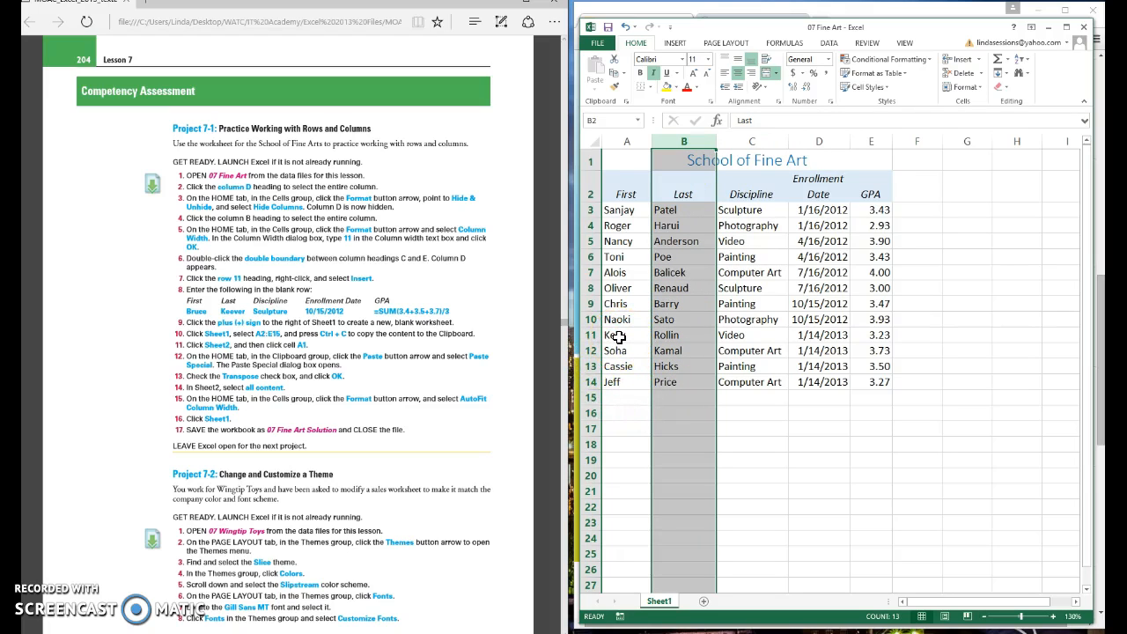
click(588, 334)
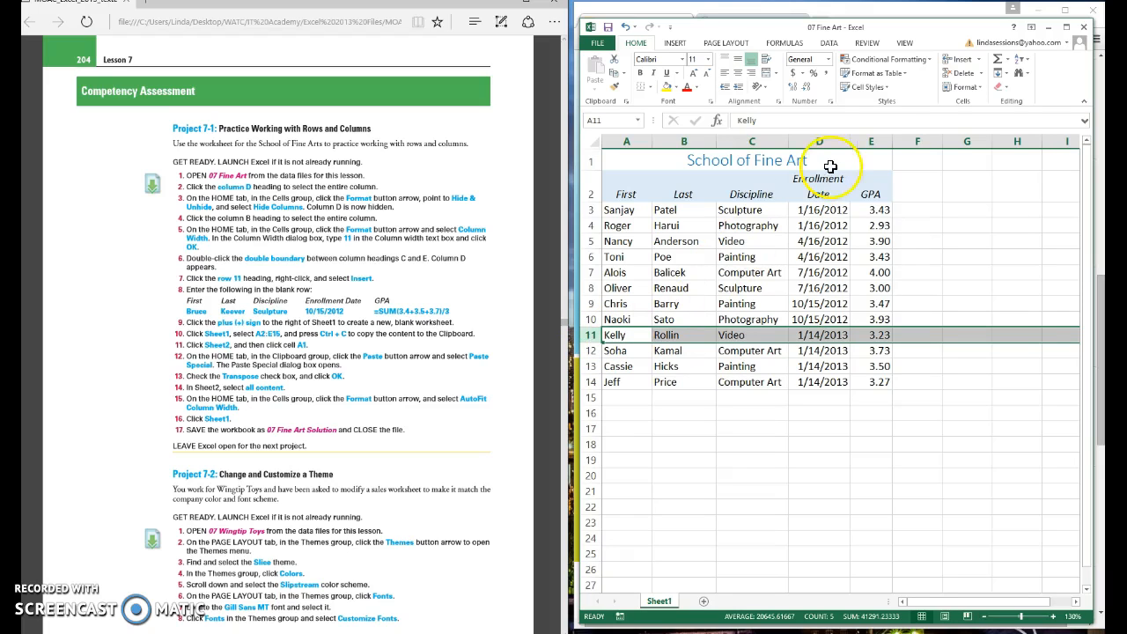
Step: Insert a blank row 11 and enter the new student's first and last names
click(982, 60)
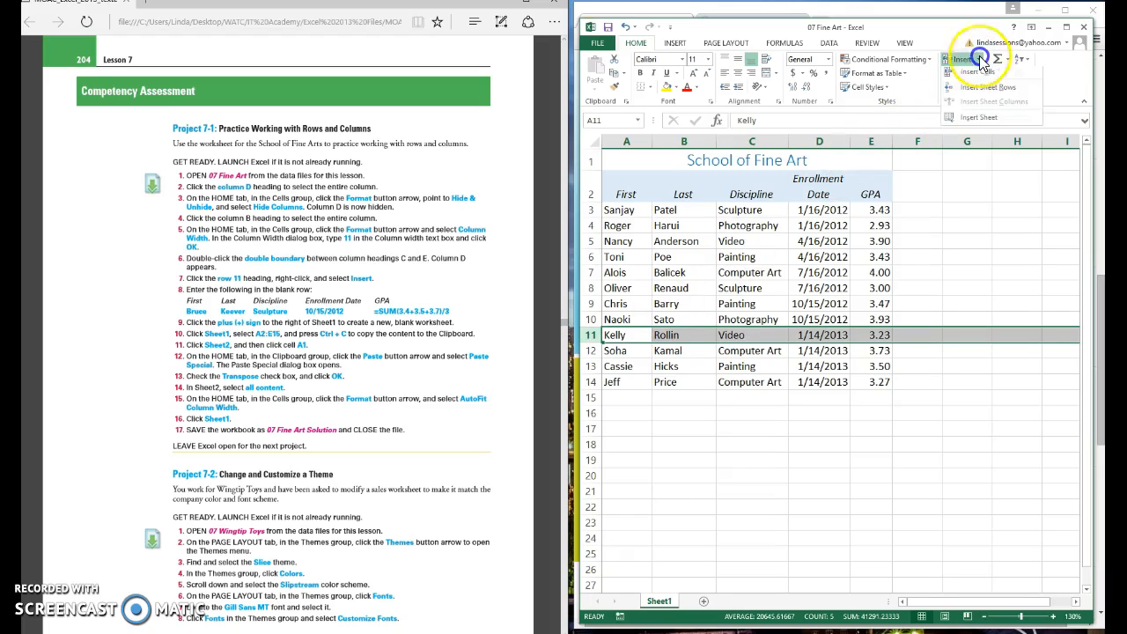
click(971, 90)
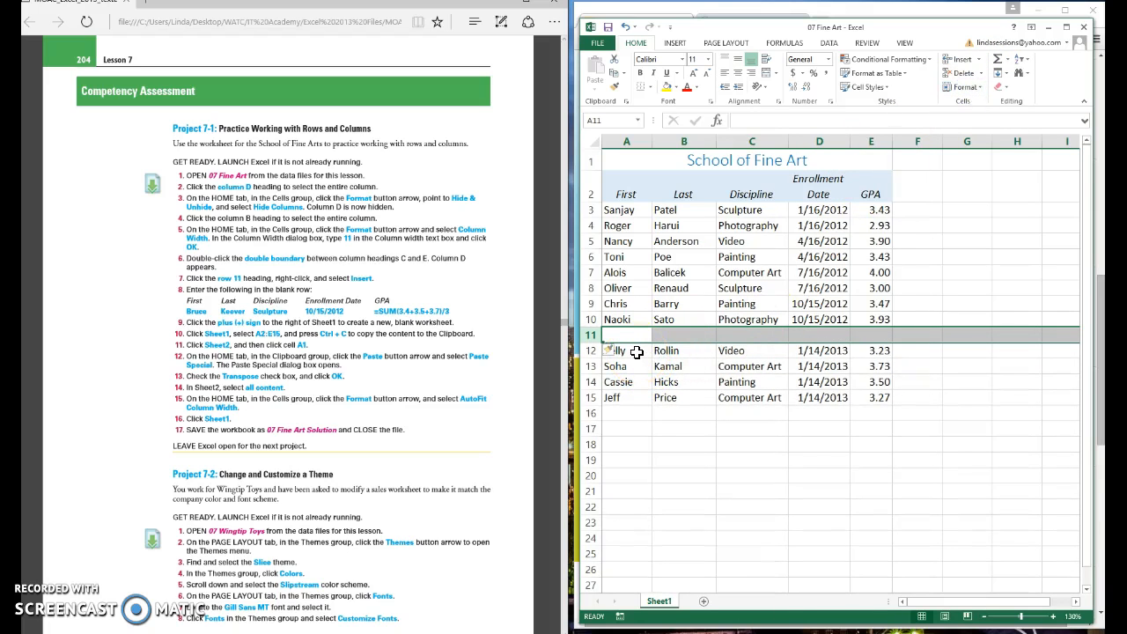
click(634, 335)
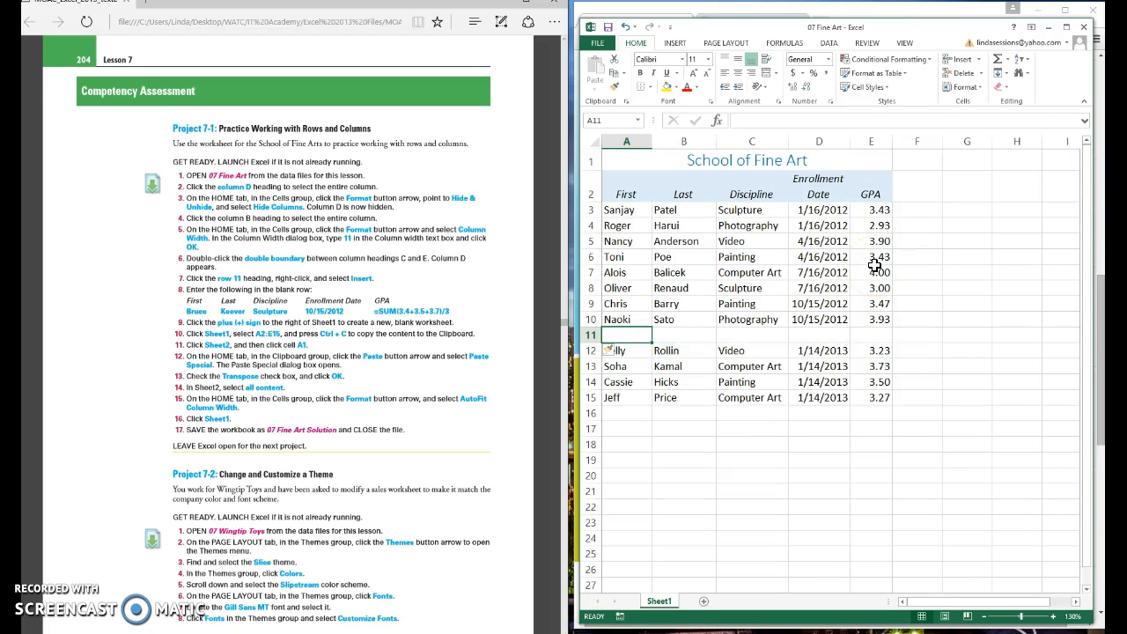
text(Bruce)
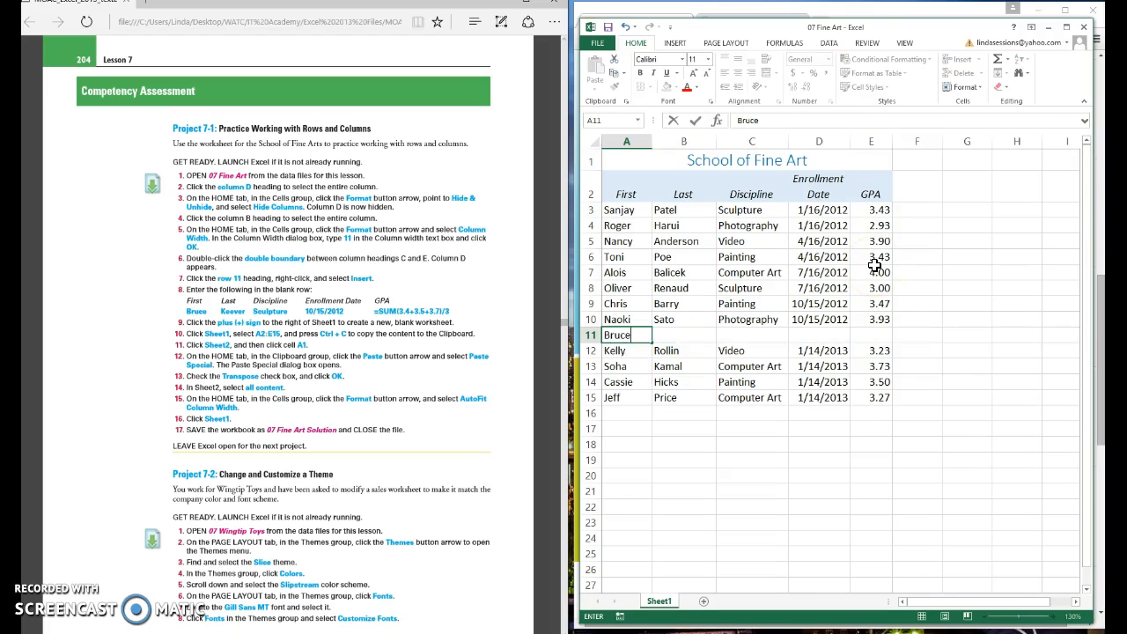
key(Tab)
text(Keever)
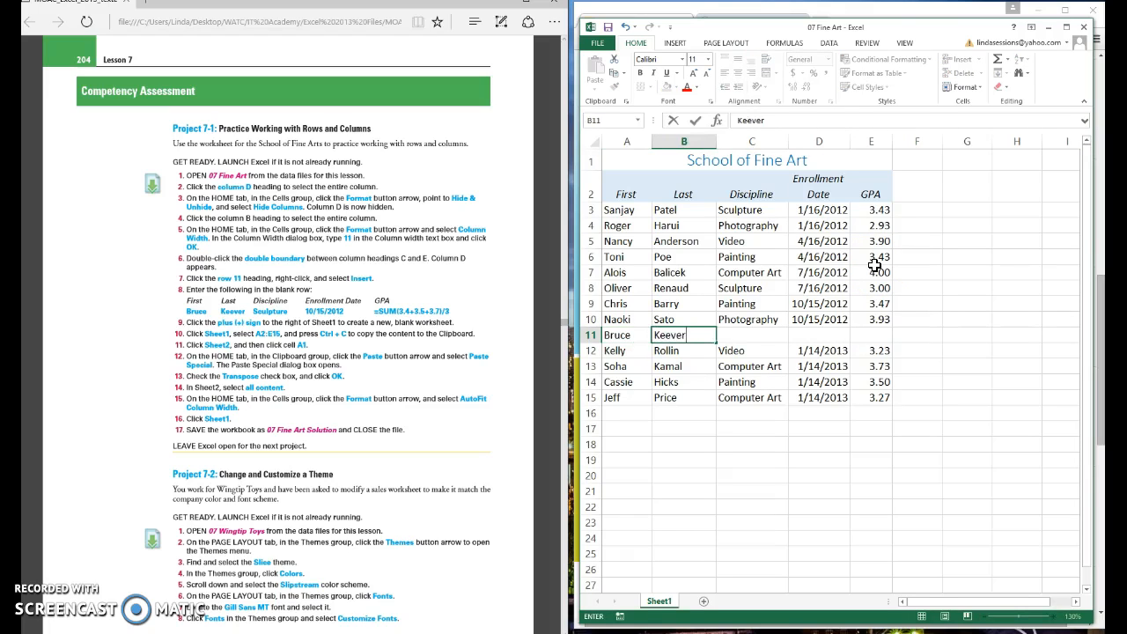
key(Tab)
Step: Fill in Sculpture, enrollment date 10/15/2012 and the GPA formula =sum(3.4+3.5+3.7)/3
text(S)
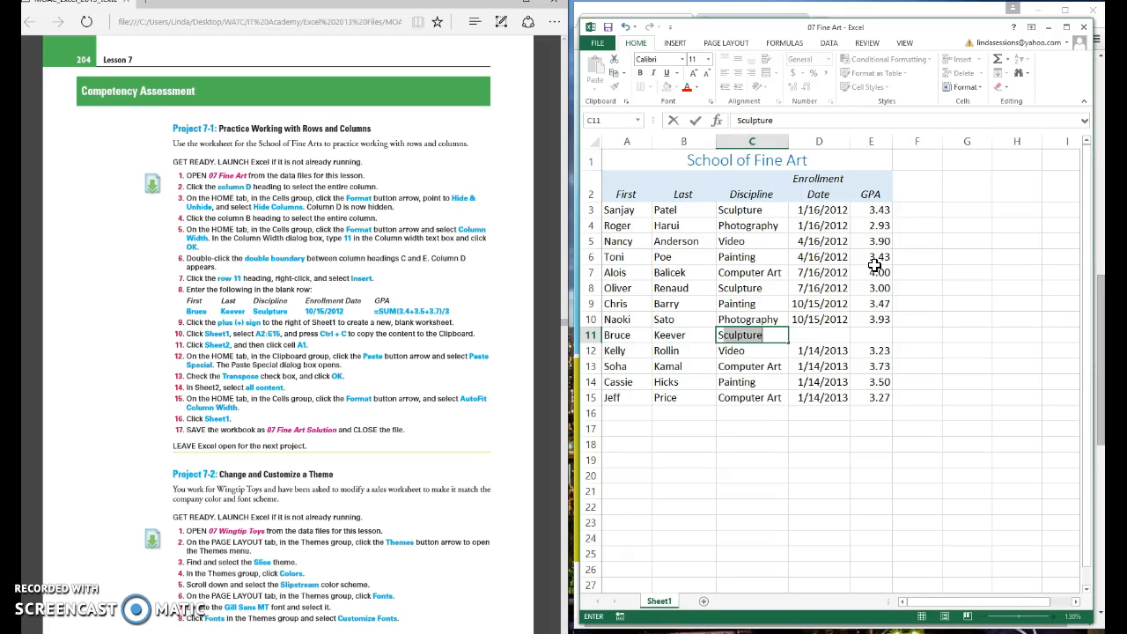
key(Tab)
text(10/15/2012)
key(Tab)
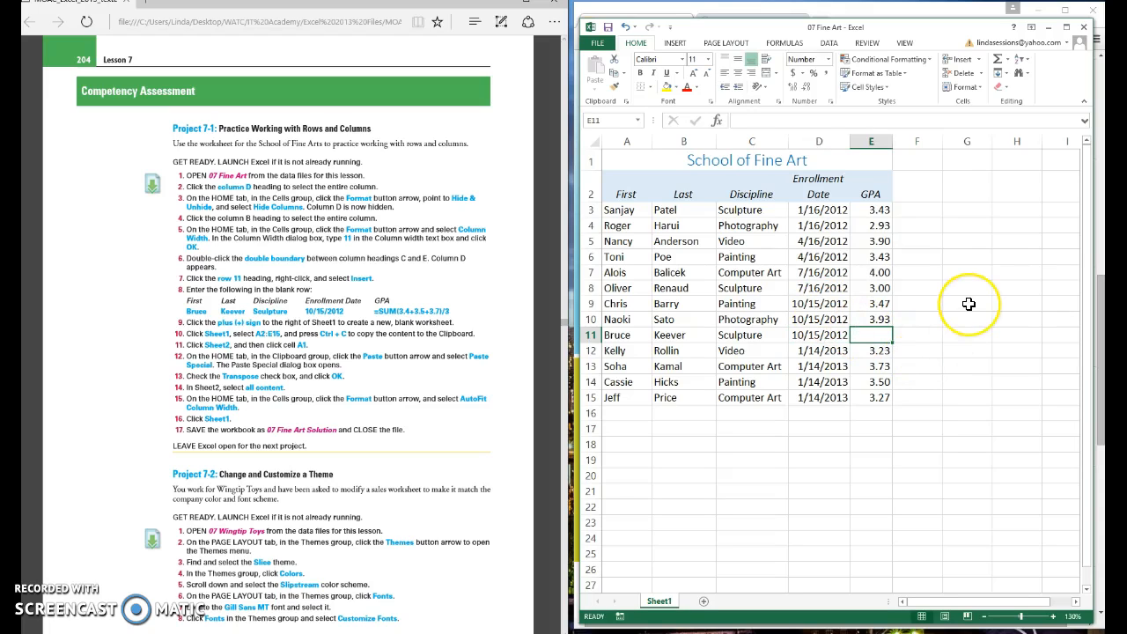
text(=)
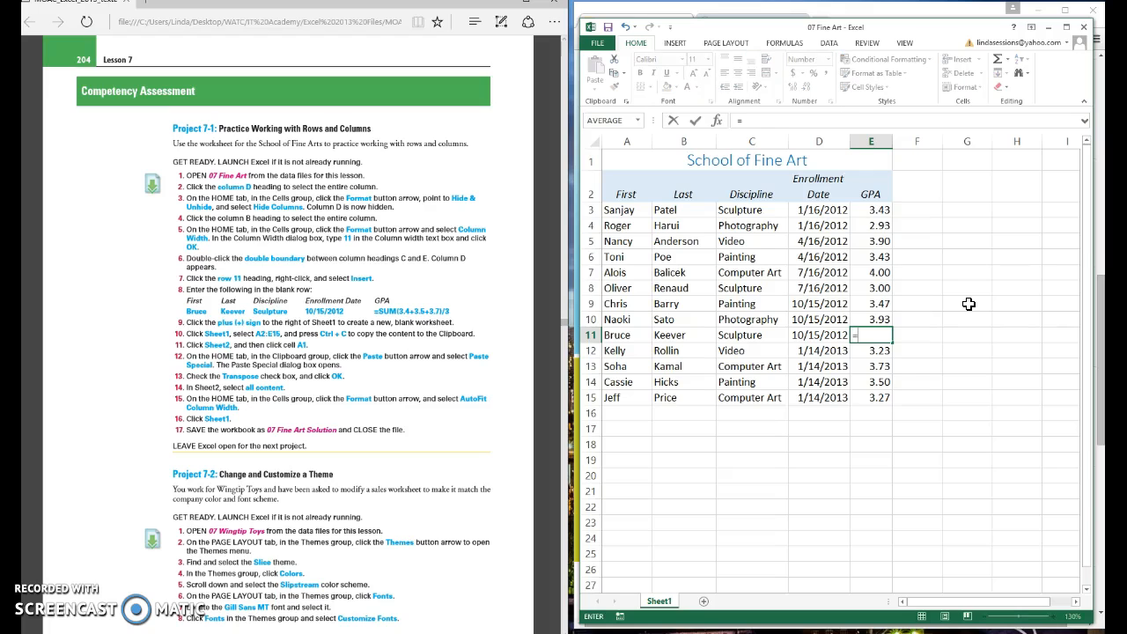
text(sum)
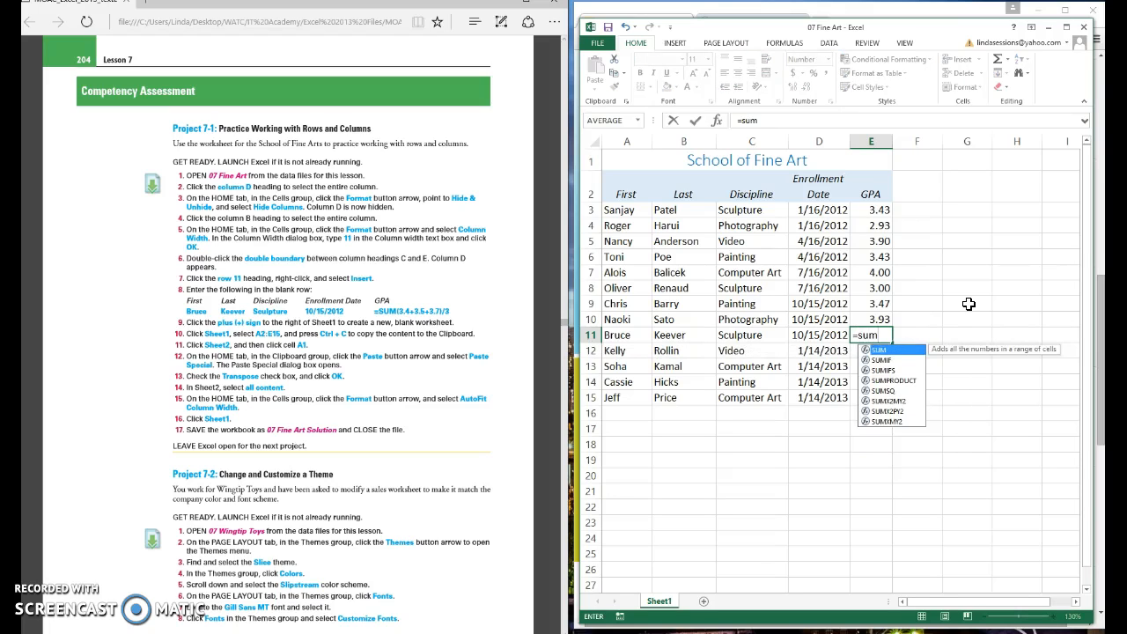
text((3.4+3.5+3.7)/3)
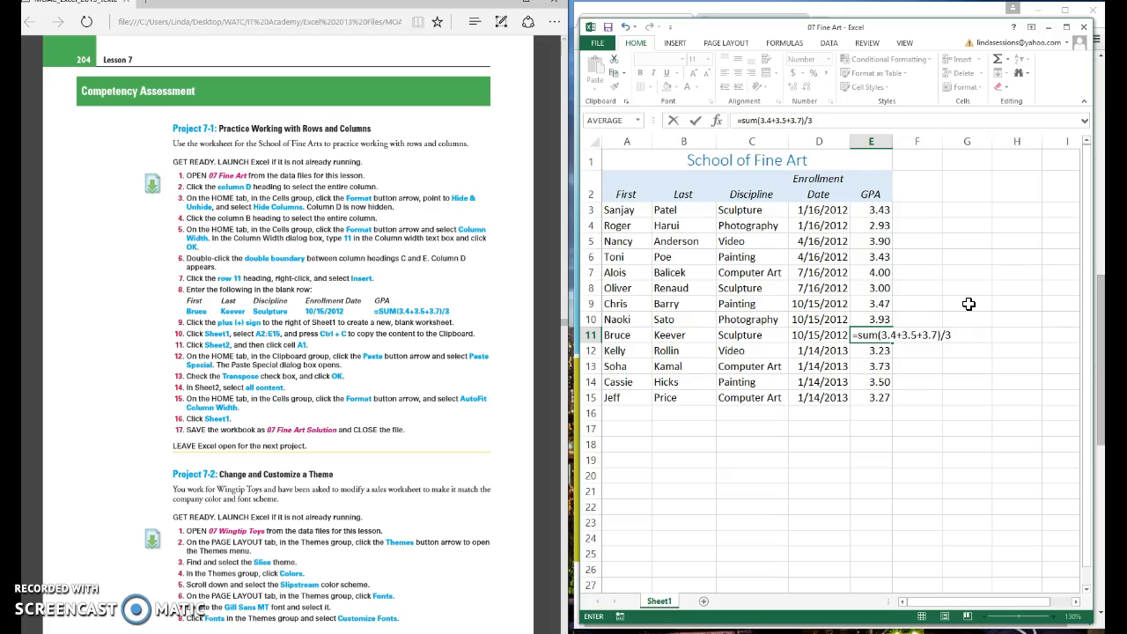
key(Return)
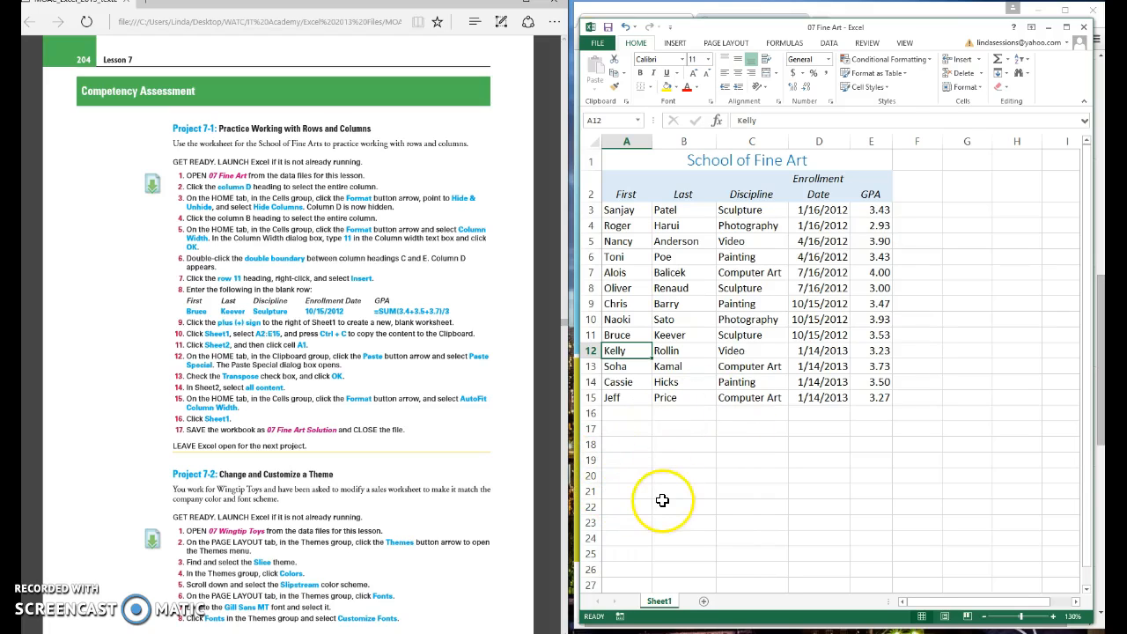
Step: Add Sheet2 and copy Sheet1's student table A2:E15 for pasting there
click(703, 603)
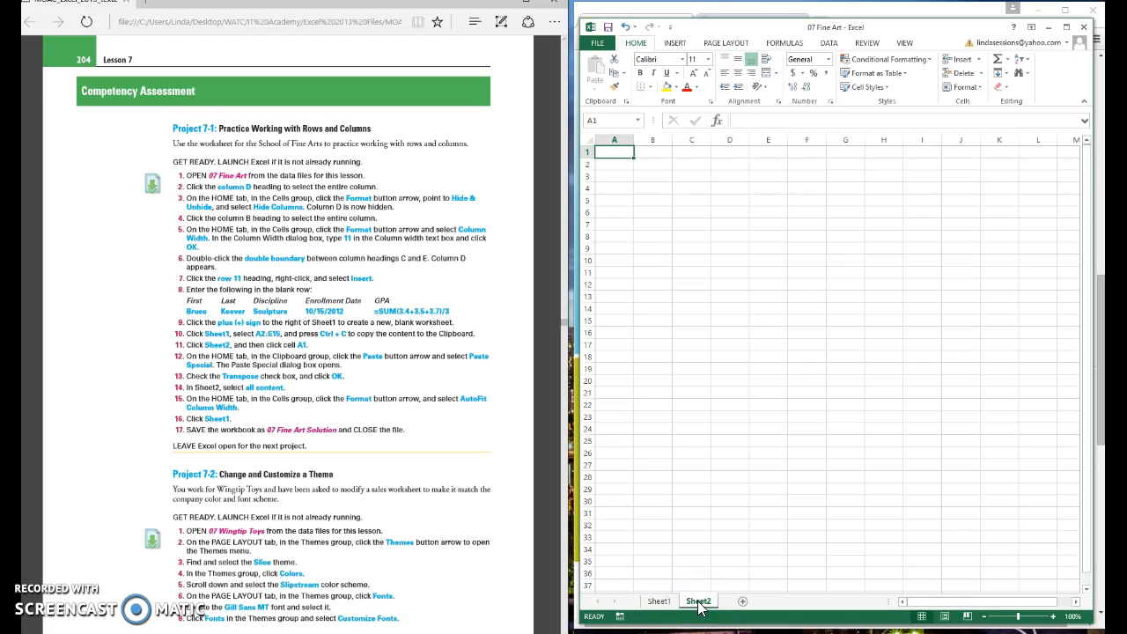
click(658, 602)
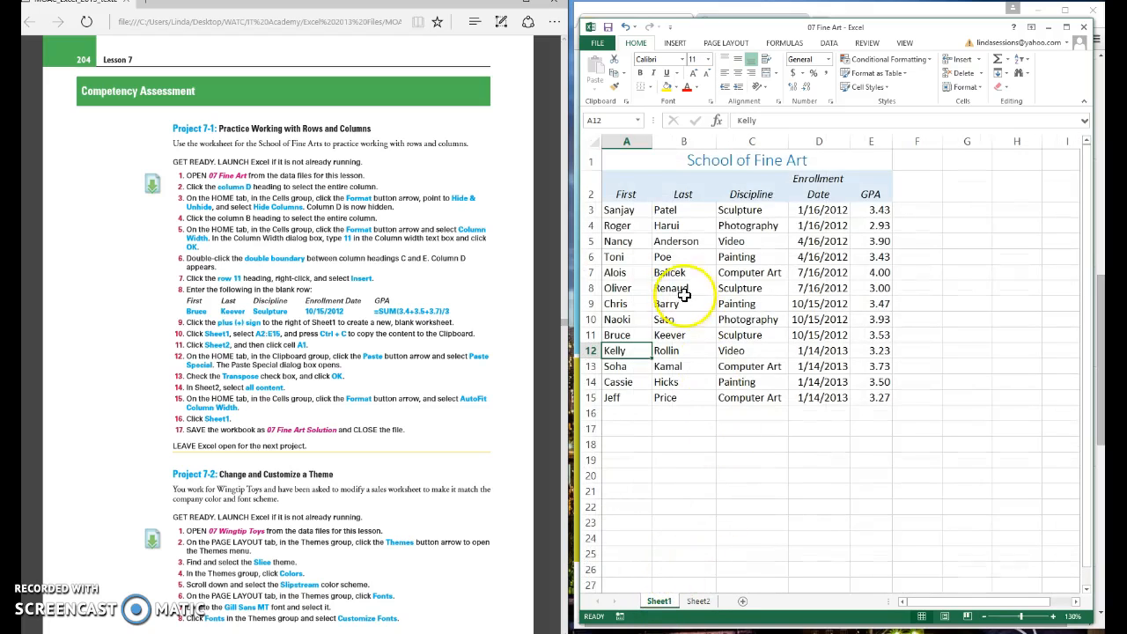
click(626, 183)
mouse_move(626, 183)
mouse_down()
mouse_move(837, 177)
mouse_move(868, 397)
mouse_up()
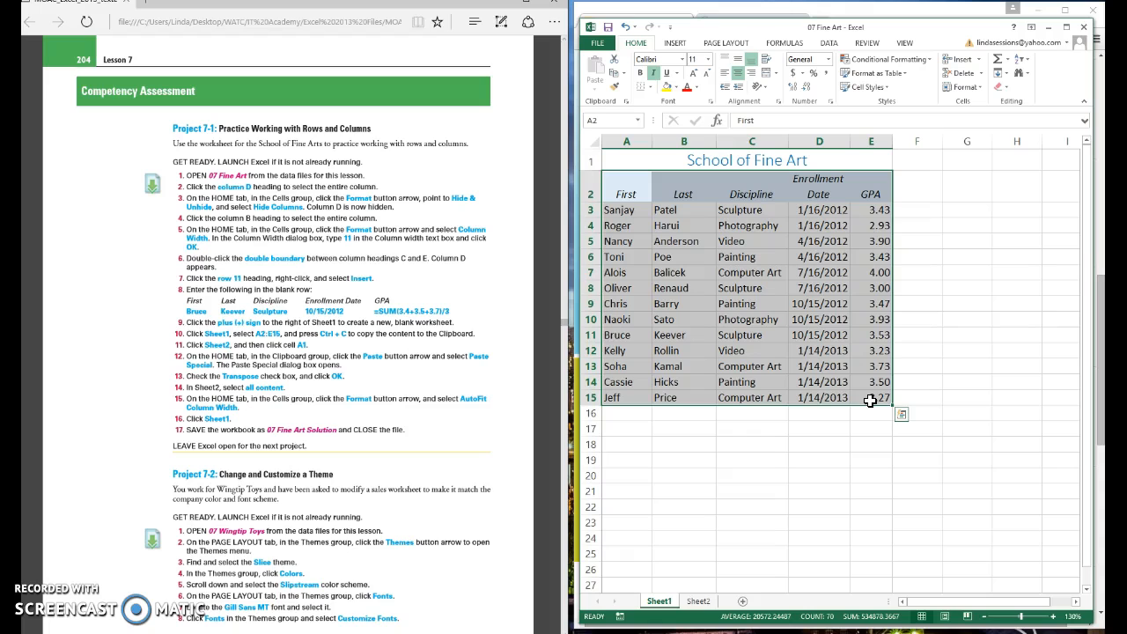
key(ctrl+c)
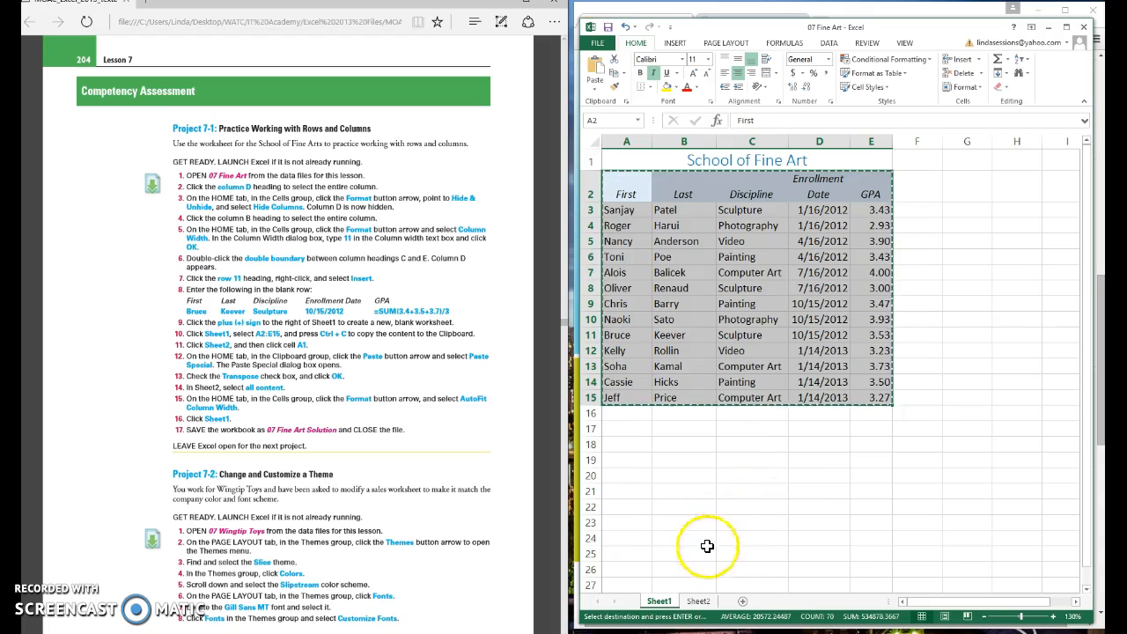
click(700, 602)
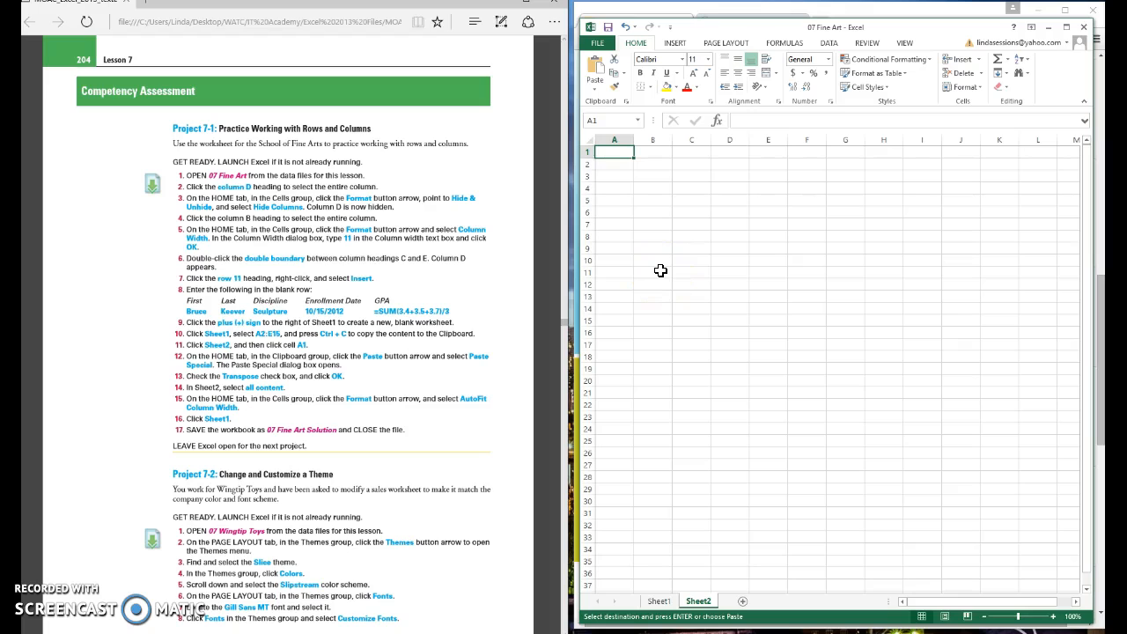
Step: Paste the copied table at A1 on Sheet2 using the Transpose paste option
key(ctrl+v)
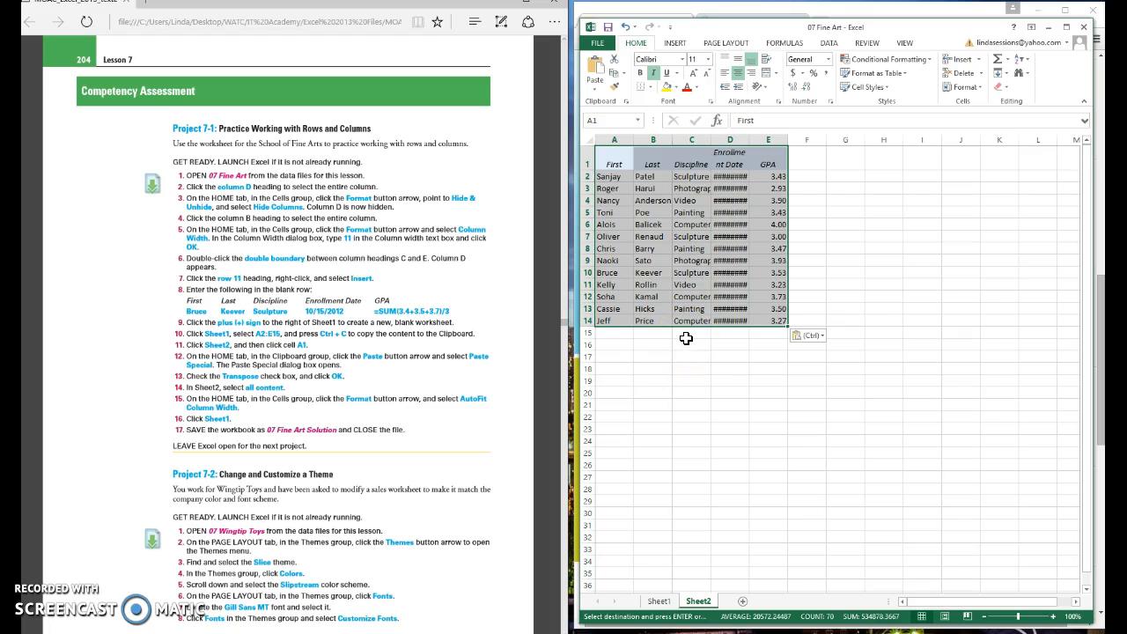
click(824, 338)
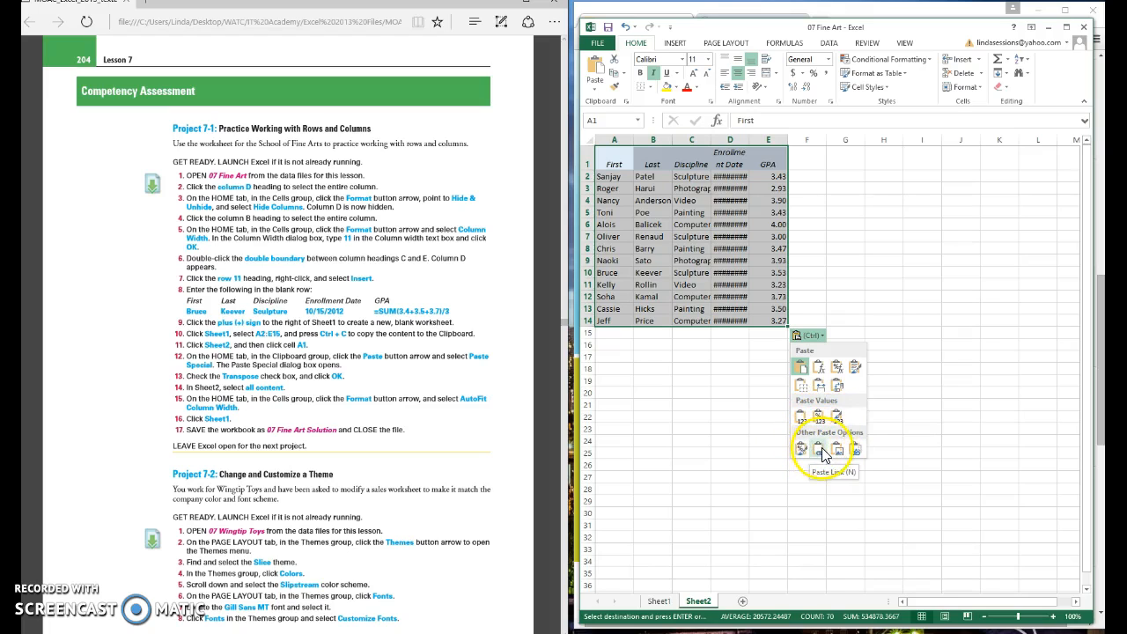
click(838, 388)
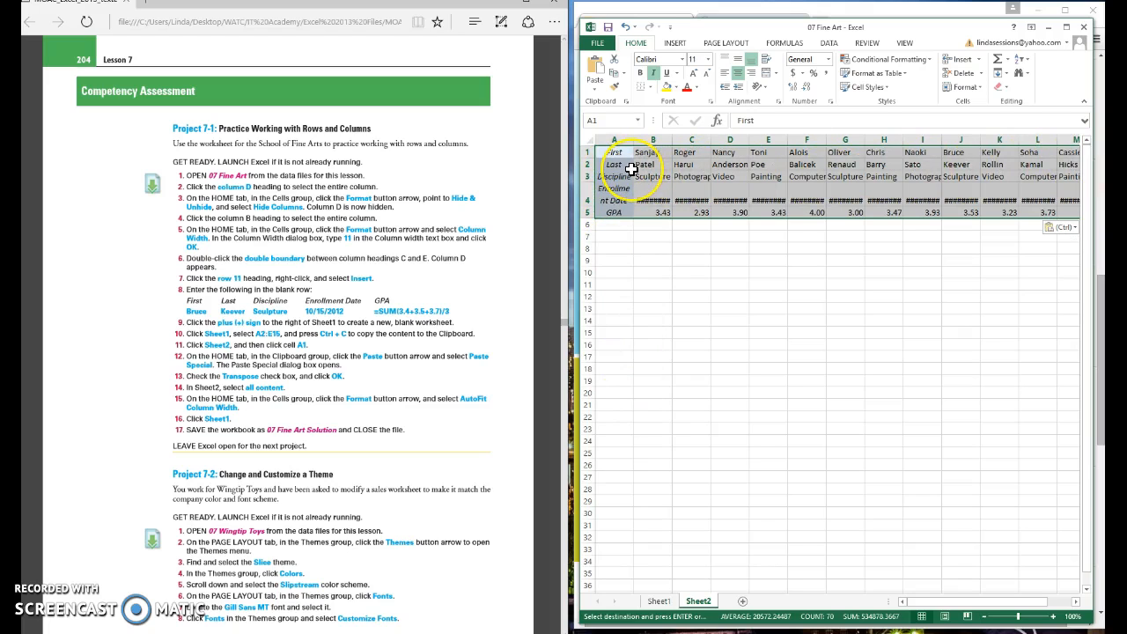
click(718, 339)
Step: Compare Sheet1 with Sheet2 and inspect the #### dates in cells B4 through E4
click(659, 602)
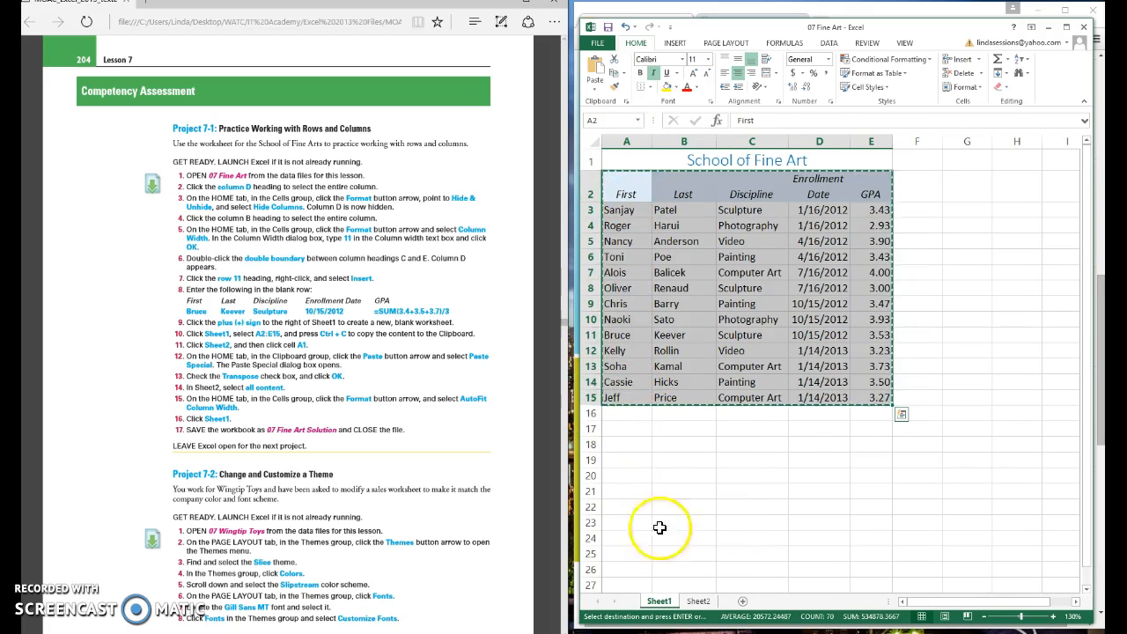
click(700, 602)
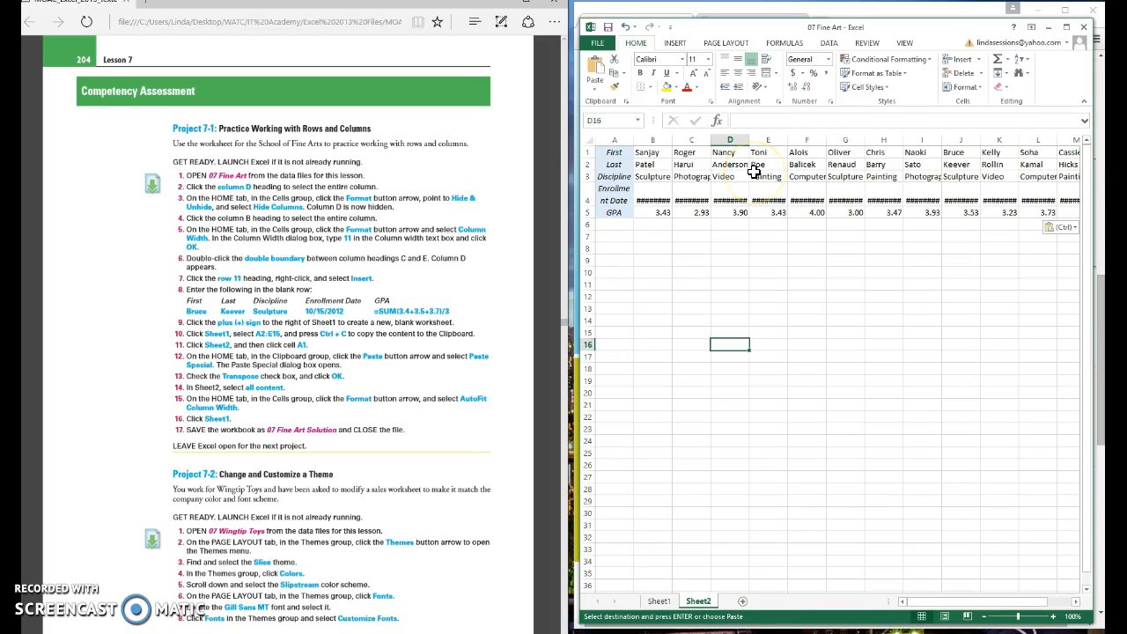
click(662, 195)
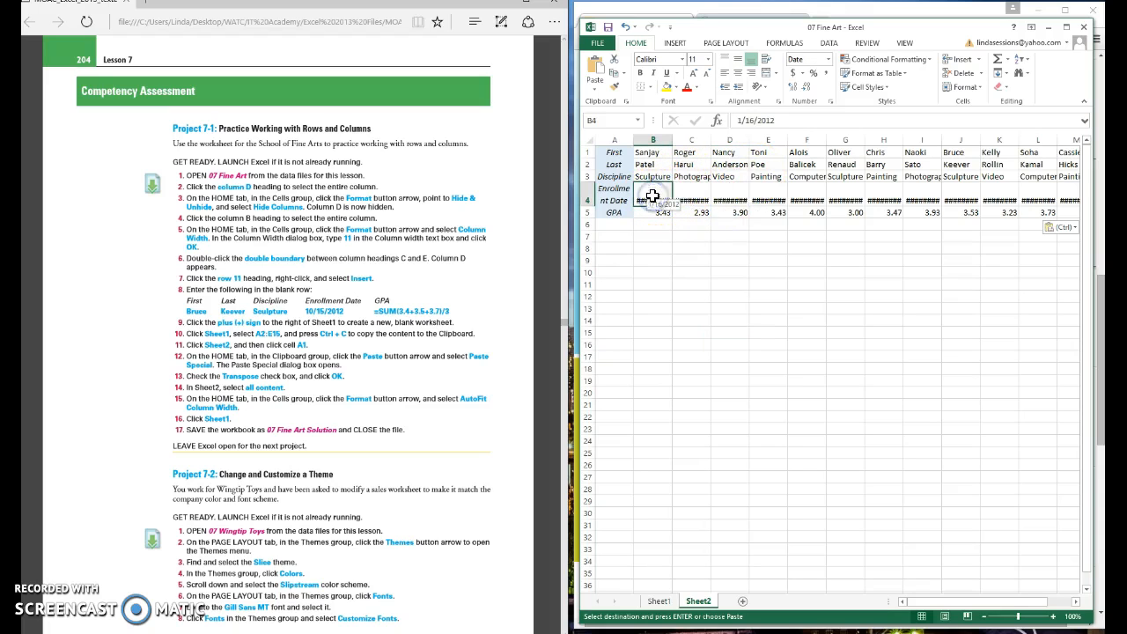
click(699, 196)
click(730, 194)
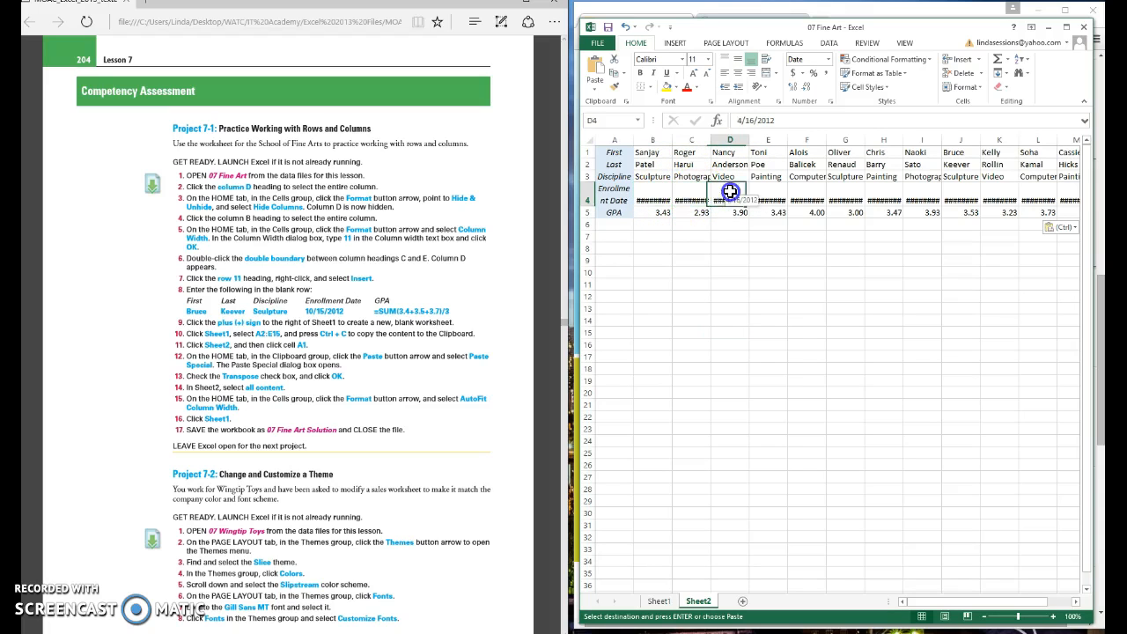
click(772, 191)
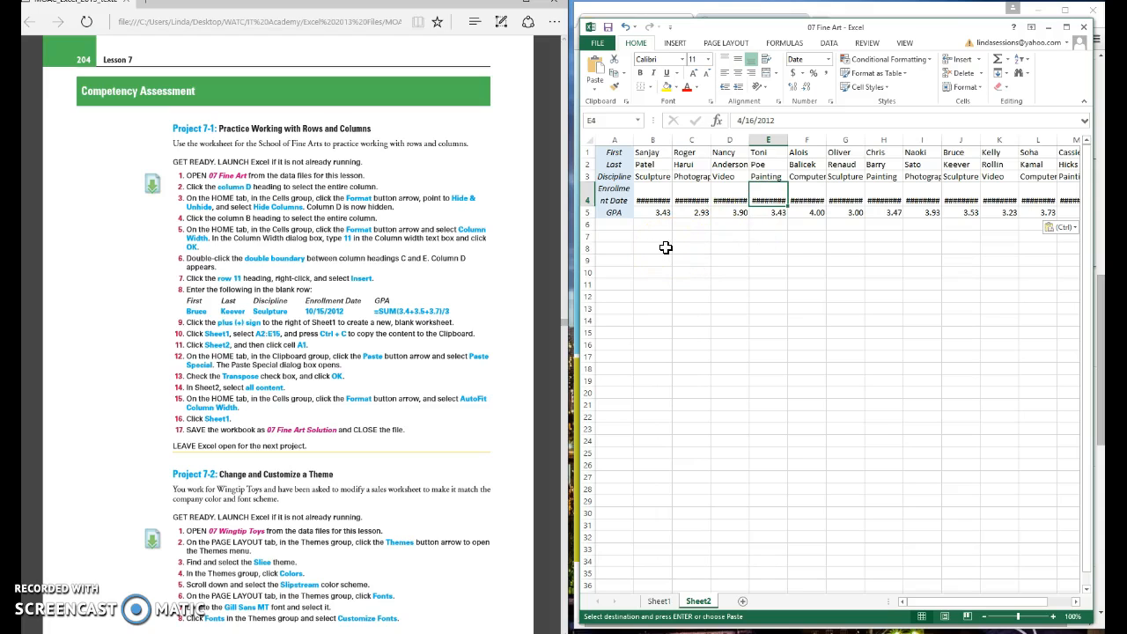
Step: AutoFit every column width on Sheet2 and widen column A slightly
click(586, 139)
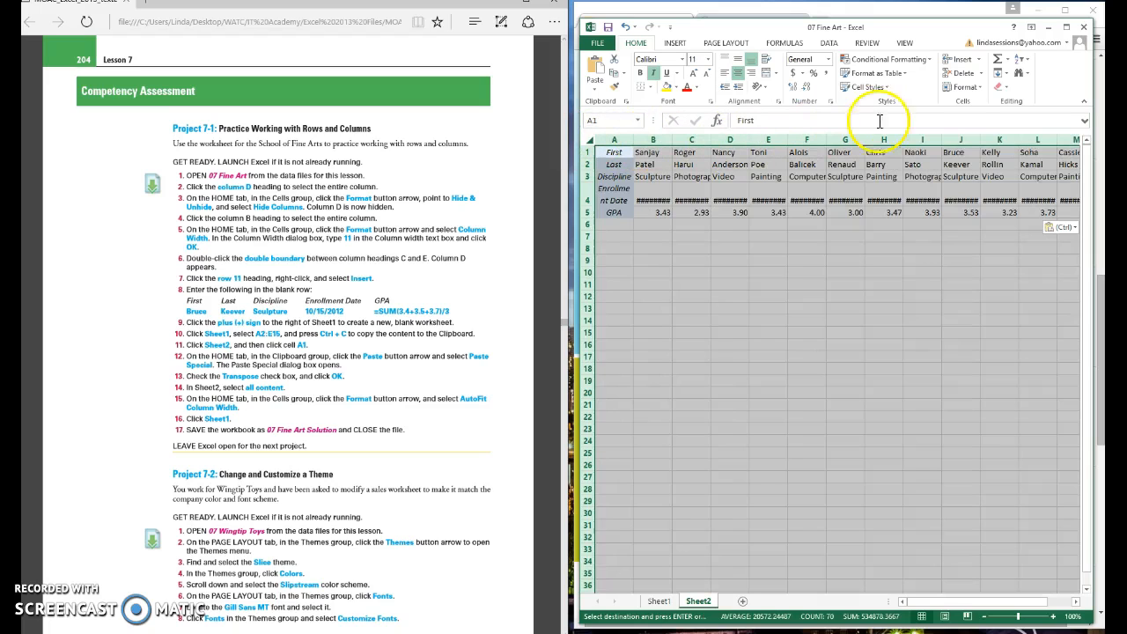
click(979, 91)
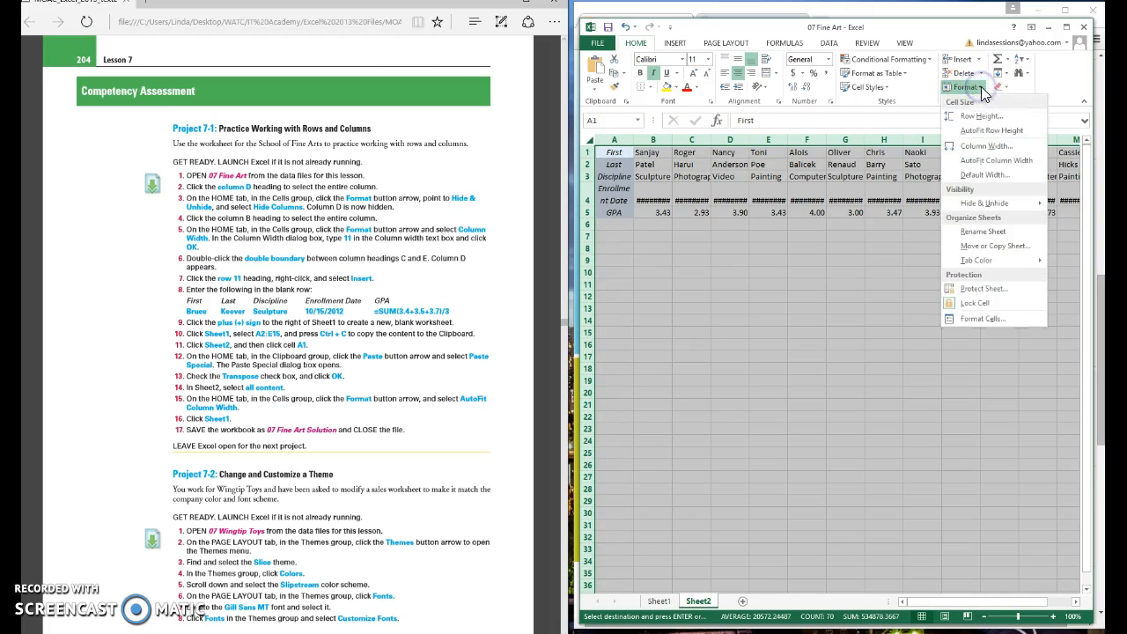
click(977, 166)
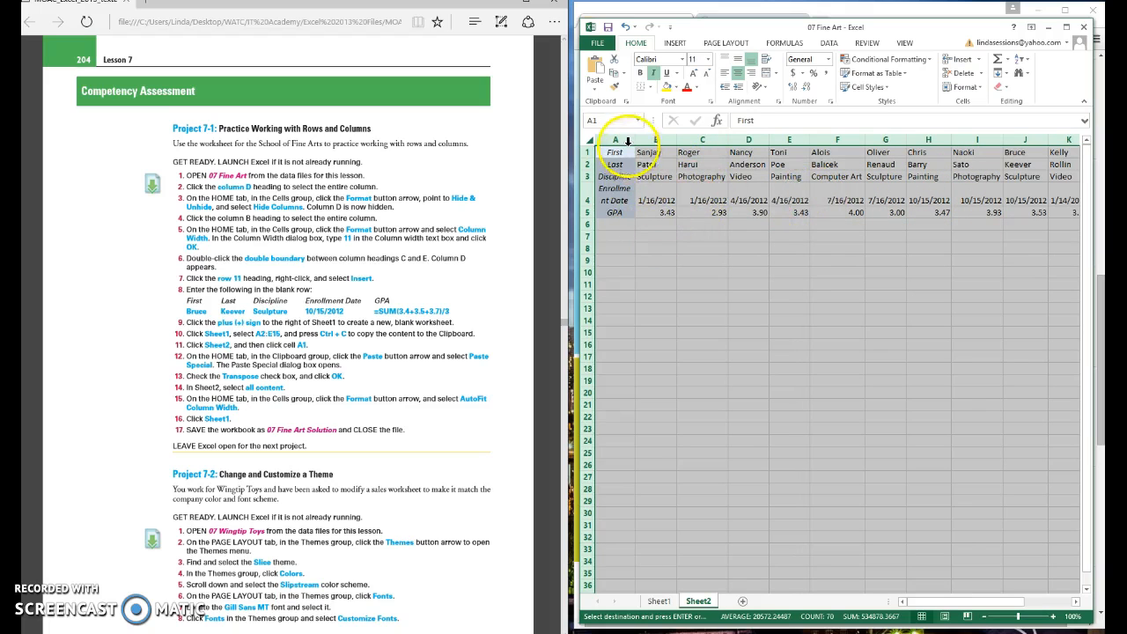
drag(635, 139, 640, 135)
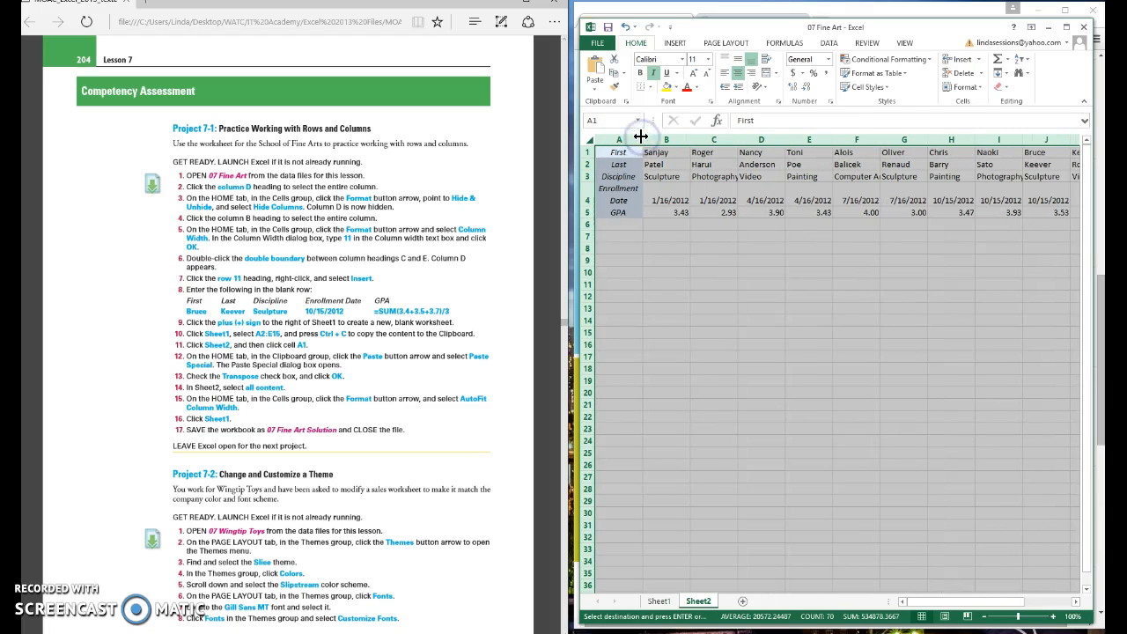
click(787, 402)
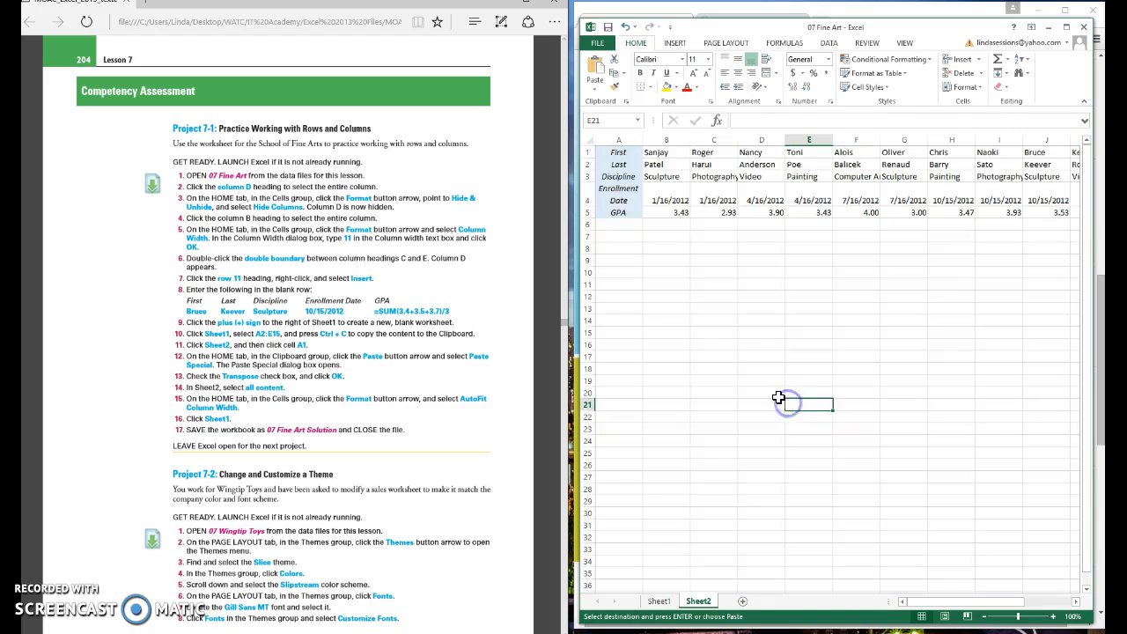
Step: Return to Sheet1 and clear the copy marquee with Esc
click(658, 601)
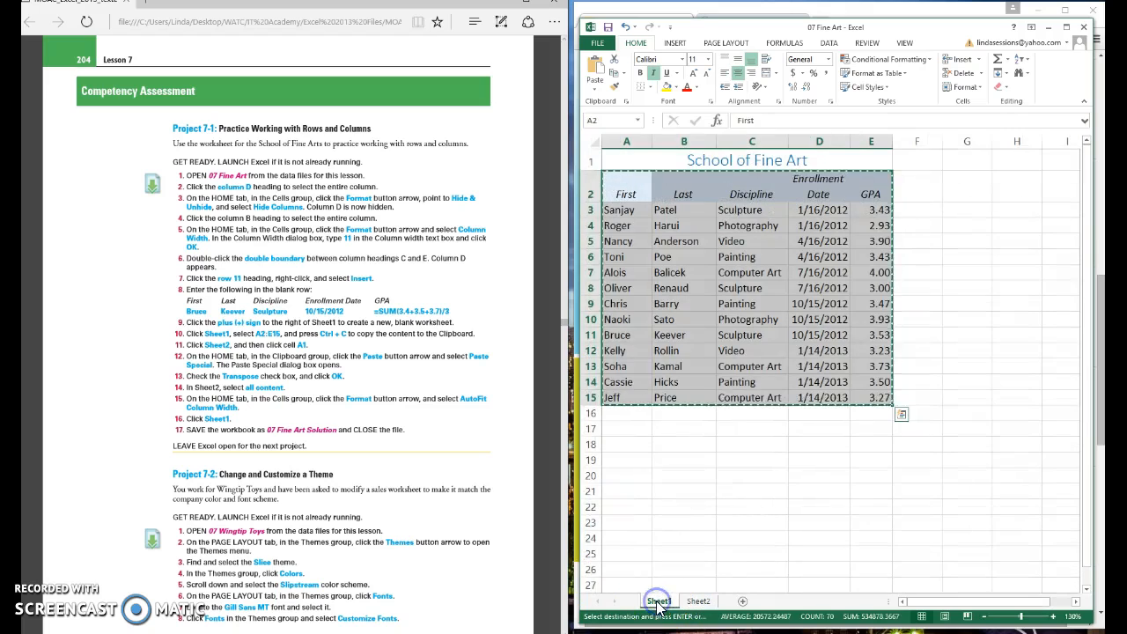
key(Escape)
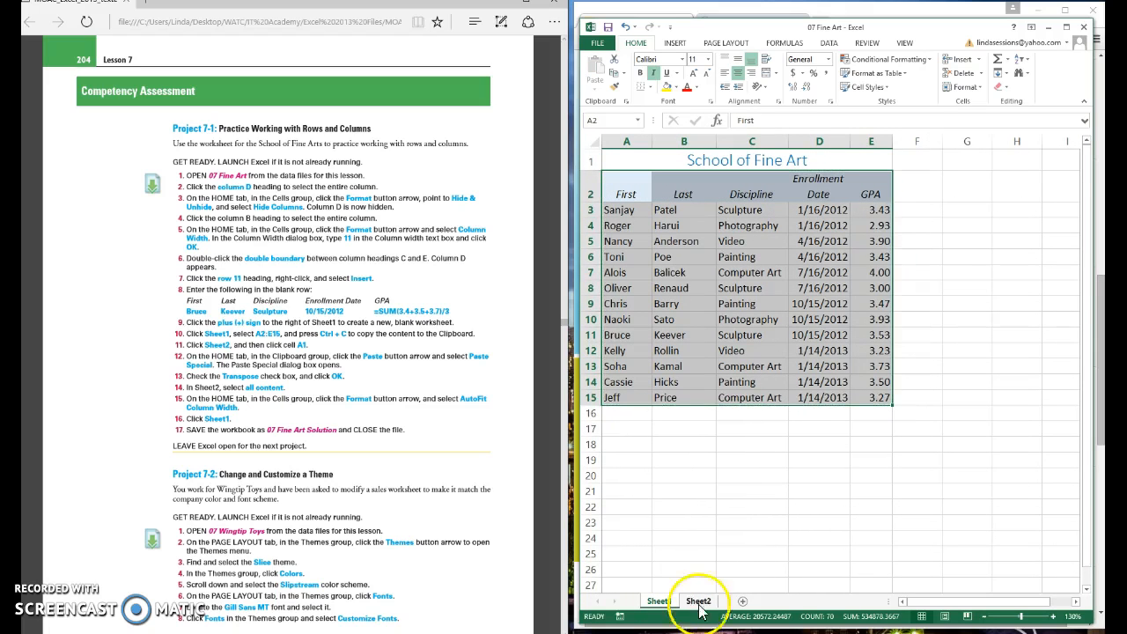
click(700, 601)
click(658, 601)
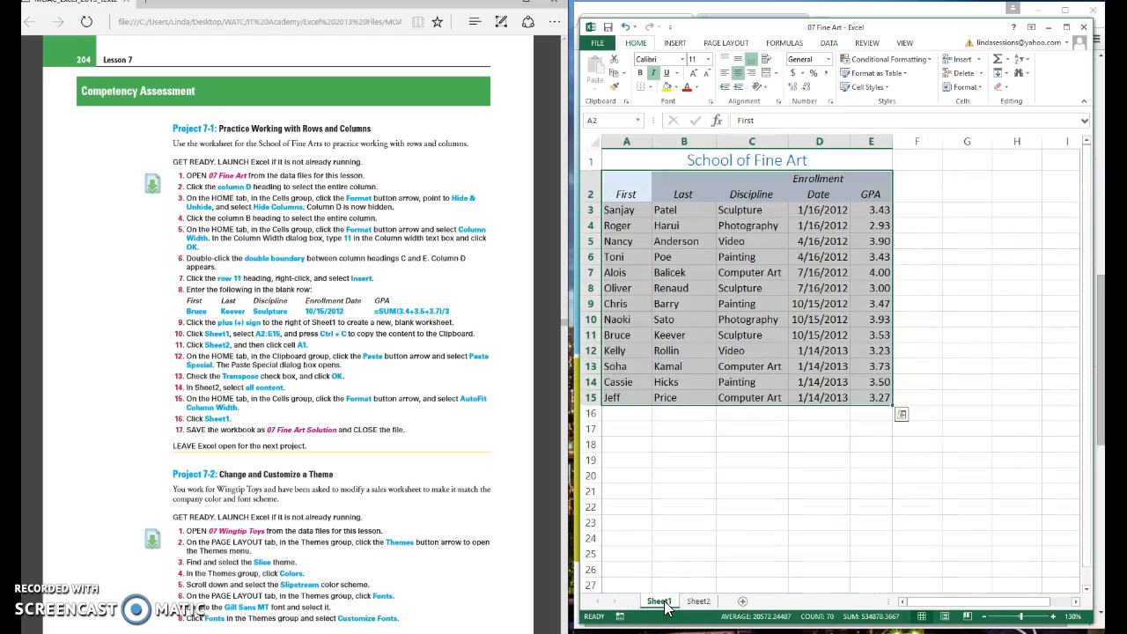